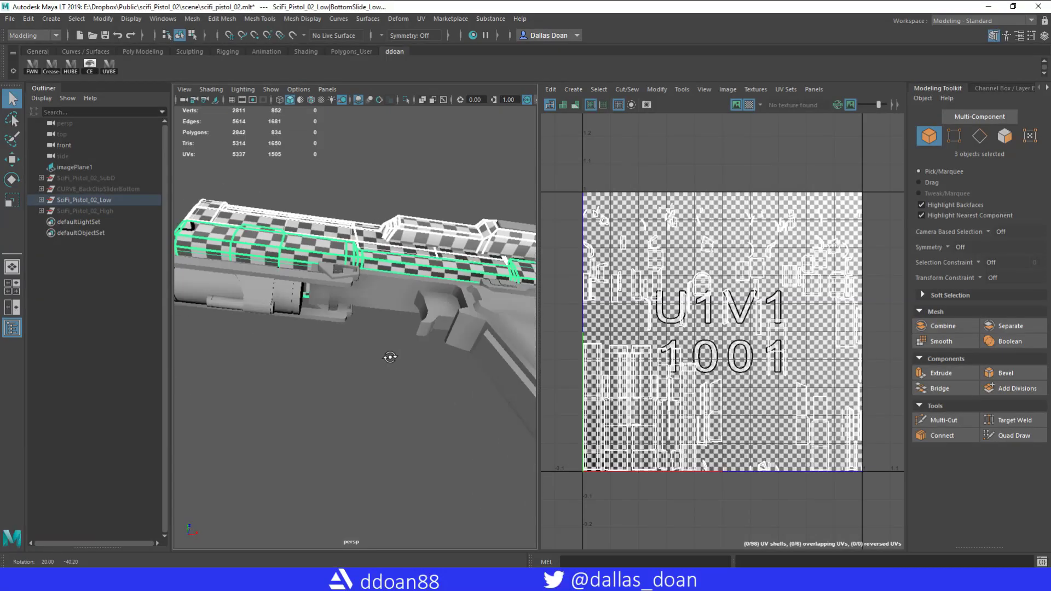
Select the ClipBack_Low clip piece, then frame and isolate it in the perspective view
left_click(366, 301)
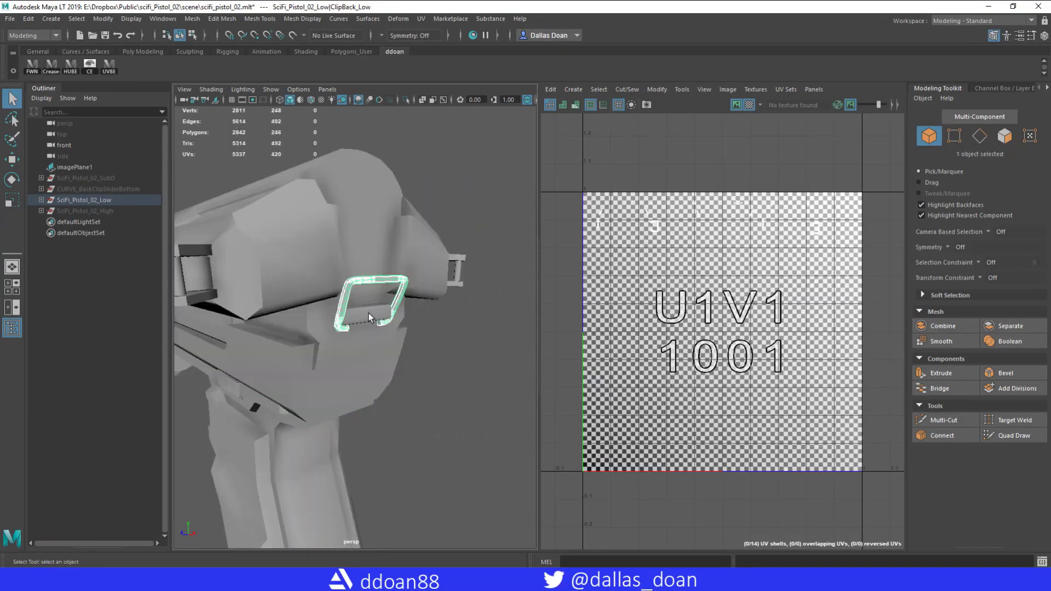
key("f")
key("w")
left_click_drag(876, 103, 878, 104)
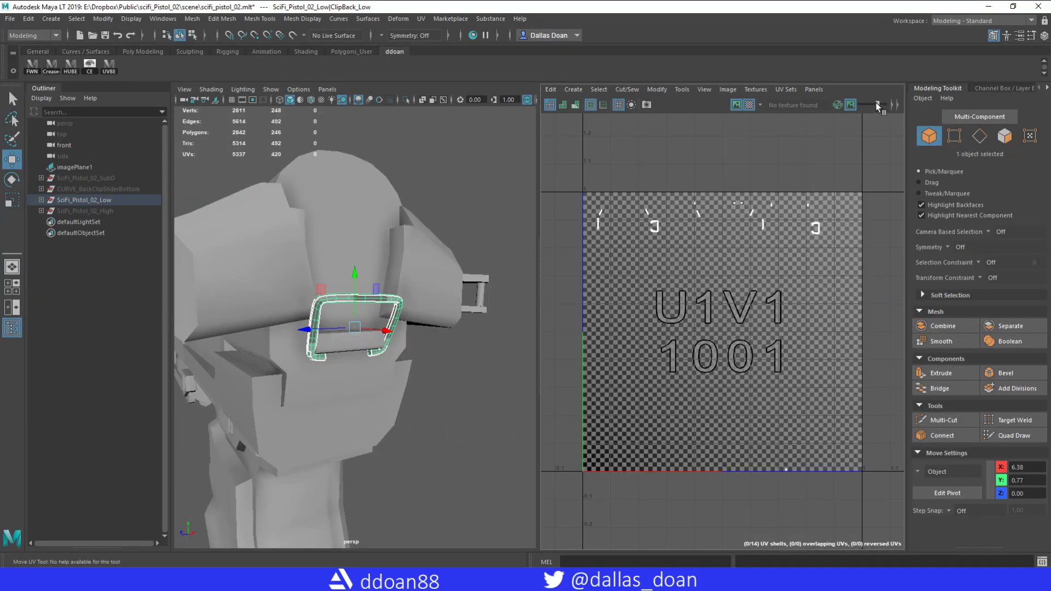
key("f")
key("ctrl+1")
left_click_drag(306, 324, 418, 352, "alt")
Switch to edge mode and select the clip's edges, zooming in for a closer view
right_click_drag(457, 169, 427, 169)
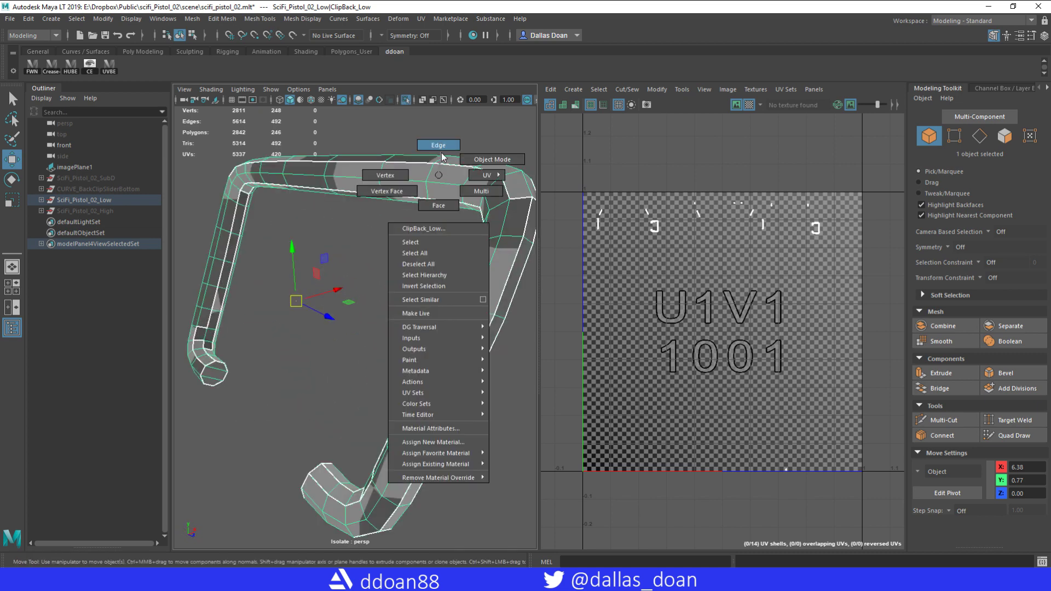
left_click_drag(427, 169, 396, 334, "alt")
left_click_drag(366, 376, 394, 377, "alt")
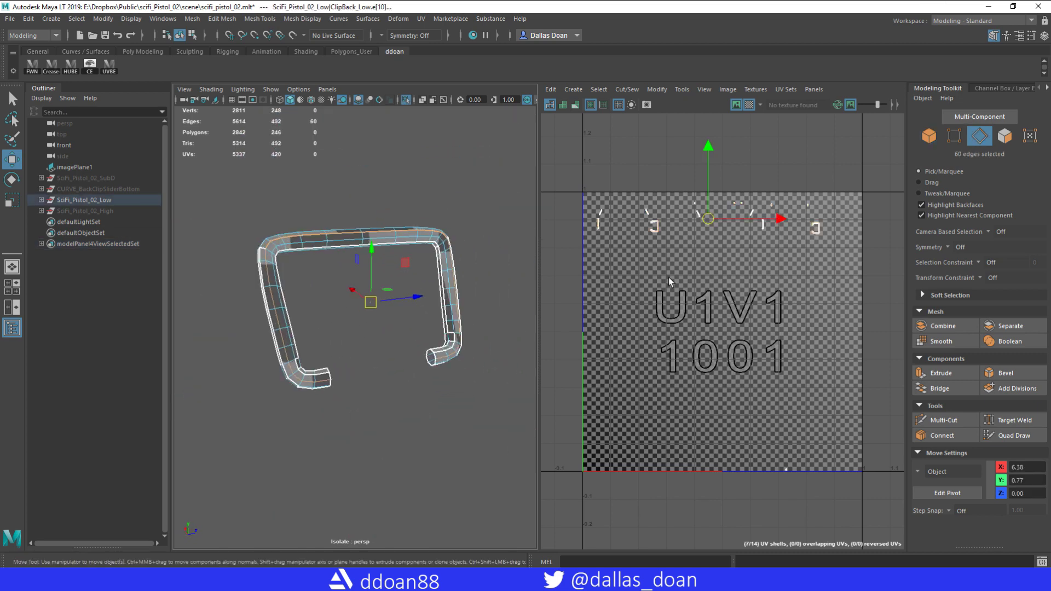
scroll(500, 253, "up", 2)
scroll(482, 281, "up", 2)
scroll(398, 224, "up", 2)
left_click(421, 21)
Sew the seam edges around the clip's bend with the 3D Cut and Sew UV Tool
left_click(499, 262)
left_click_drag(446, 317, 312, 256, "alt")
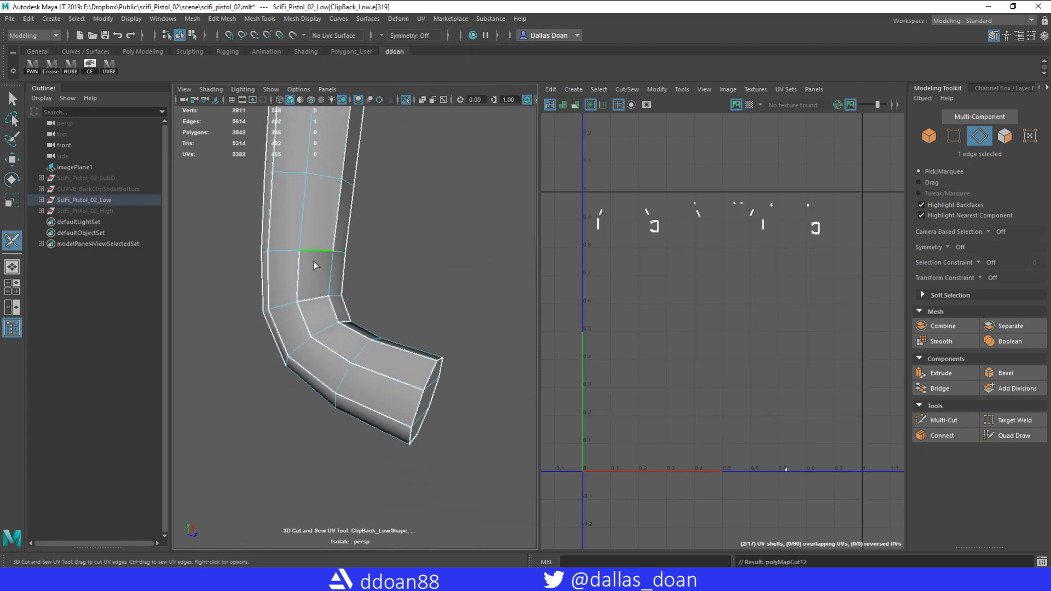
left_click_drag(376, 283, 311, 301, "alt")
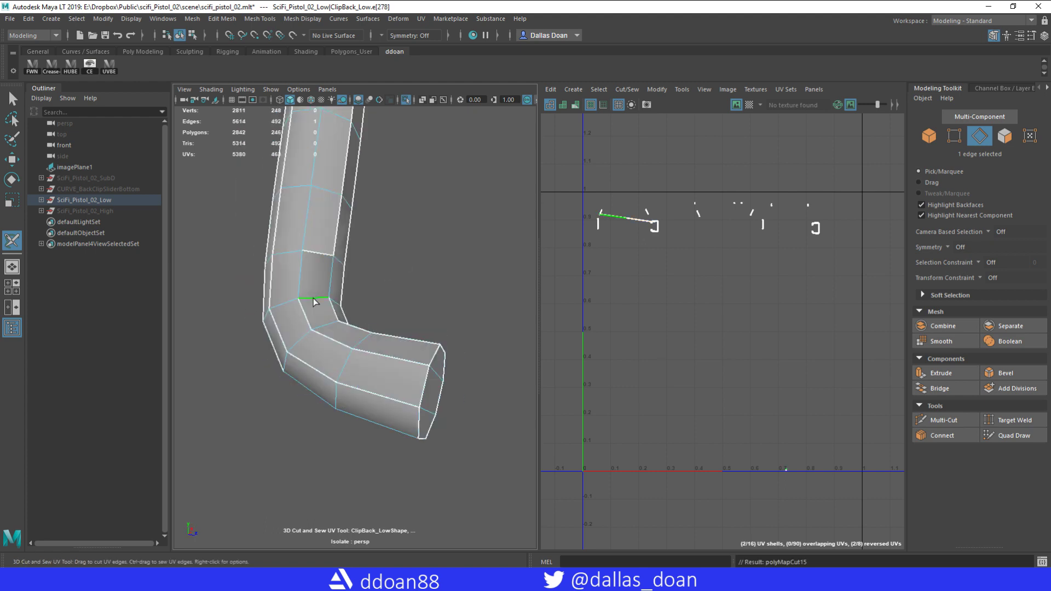
left_click(379, 355)
mouse_move(380, 355)
left_mouse_down("alt")
mouse_move(410, 312)
mouse_move(345, 287)
mouse_move(370, 306)
mouse_move(305, 346)
mouse_move(375, 304)
mouse_move(345, 307)
mouse_move(392, 277)
mouse_move(322, 284)
mouse_move(417, 304)
mouse_move(369, 305)
mouse_move(392, 299)
mouse_move(371, 309)
mouse_move(355, 274)
left_mouse_up("alt")
left_click(356, 302, "ctrl")
left_click(368, 291, "ctrl")
right_click_drag(356, 274, 352, 268)
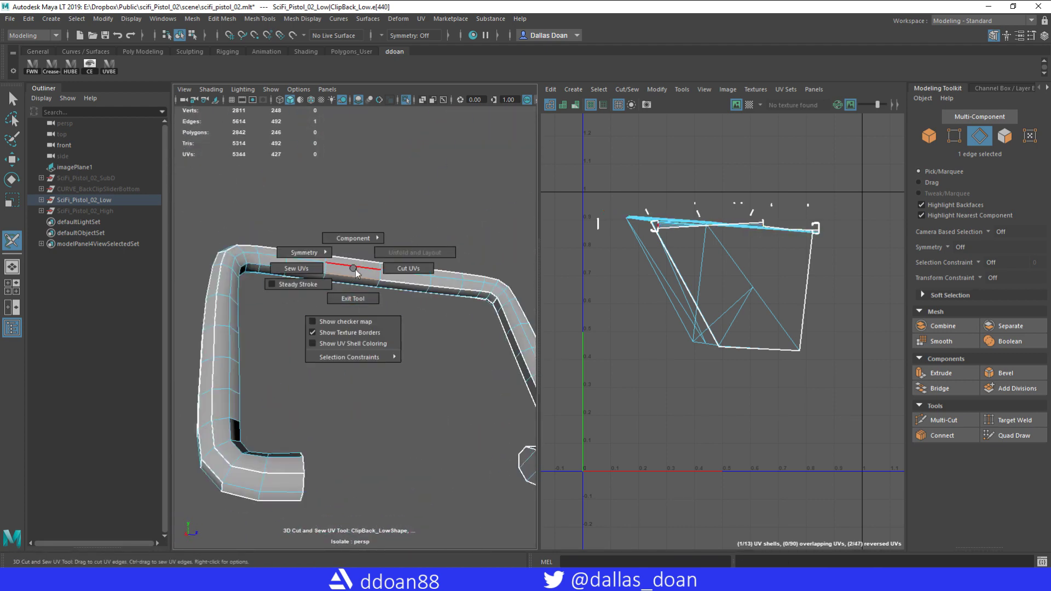
left_click(376, 284)
key("w")
Select all of the tube's faces except the six end faces
mouse_move(366, 300)
left_mouse_down("alt")
mouse_move(394, 273)
mouse_move(383, 274)
mouse_move(416, 306)
left_mouse_up("alt")
scroll(406, 257, "up", 3)
left_click(406, 257)
scroll(383, 274, "down", 3)
mouse_move(192, 186)
left_mouse_down()
mouse_move(455, 333)
mouse_move(353, 343)
mouse_move(492, 345)
left_mouse_up()
scroll(454, 332, "up", 3)
left_click(445, 347, "ctrl")
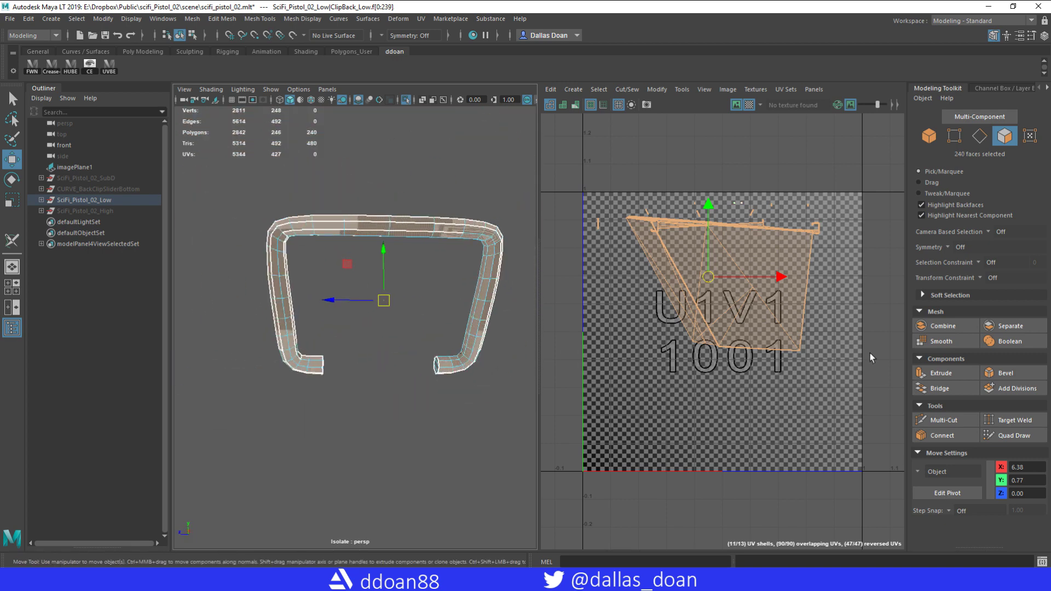
Lay out the tube's UVs with Contour Stretch from the UV Toolkit
left_click(1047, 89)
left_click(979, 364)
left_click_drag(383, 329, 302, 391, "alt")
key("F10")
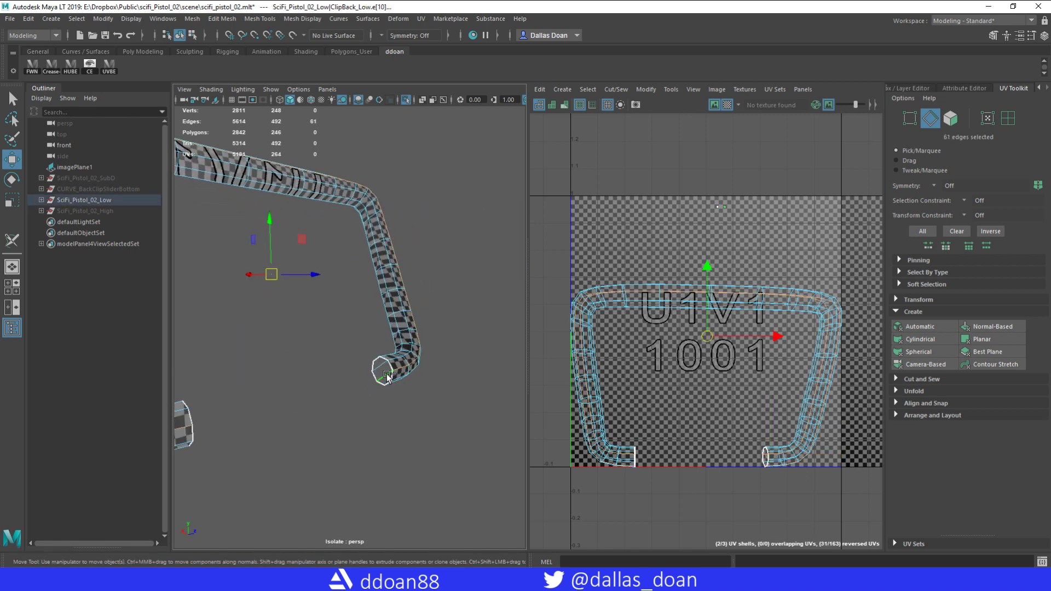
Cut UVs along an edge loop on the tube, excluding the right-leg edges
left_click_drag(296, 329, 330, 313, "alt")
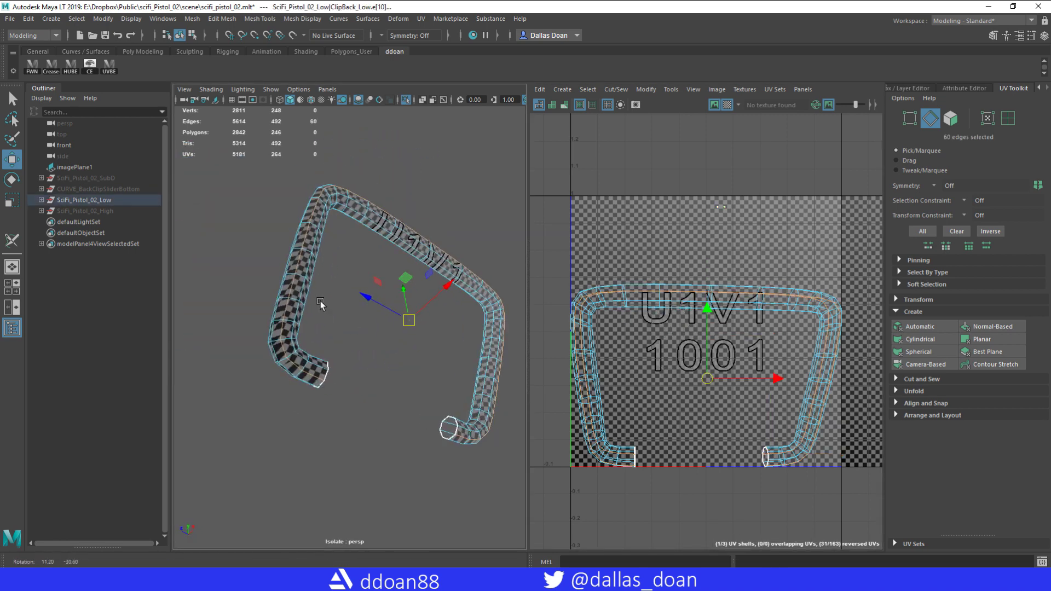
left_click_drag(300, 291, 437, 176, "alt")
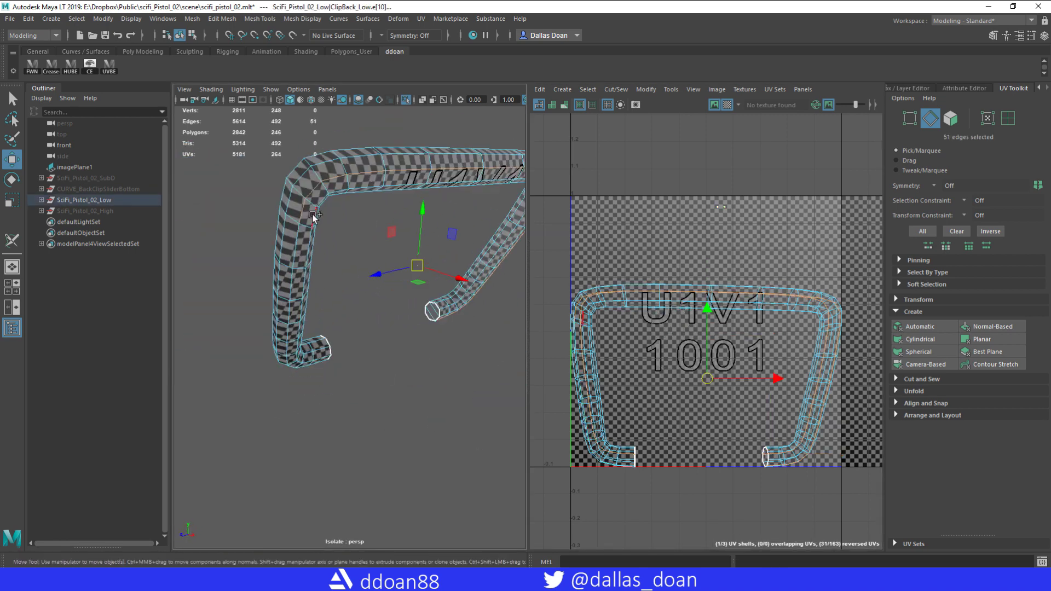
double_click(438, 176)
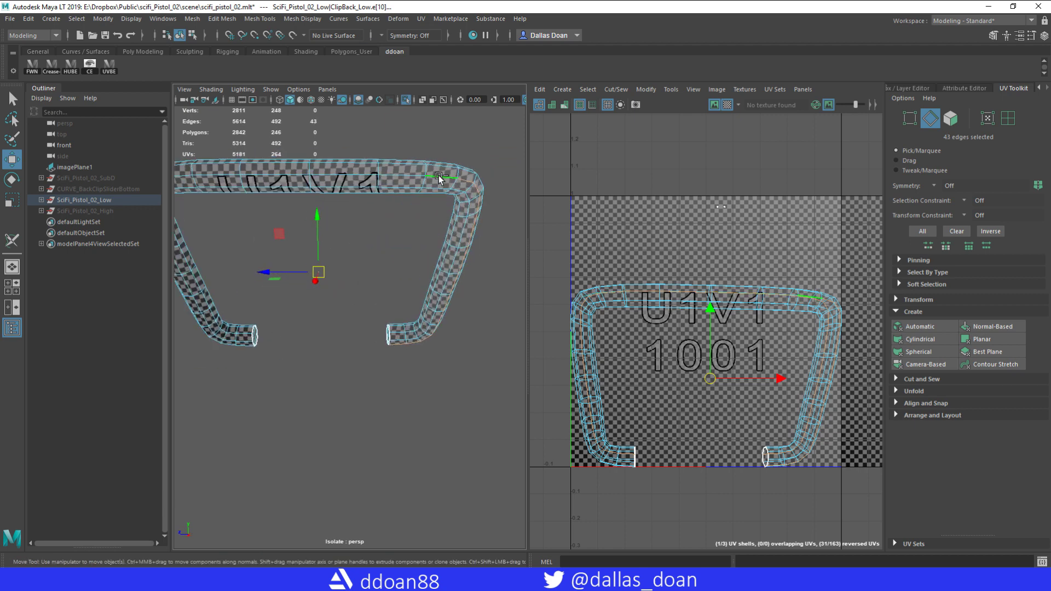
left_click(481, 253, "ctrl")
left_click_drag(480, 252, 437, 238, "alt")
mouse_move(431, 310)
left_mouse_down("alt")
mouse_move(468, 378)
mouse_move(418, 380)
left_mouse_up("alt")
left_click(468, 378, "ctrl")
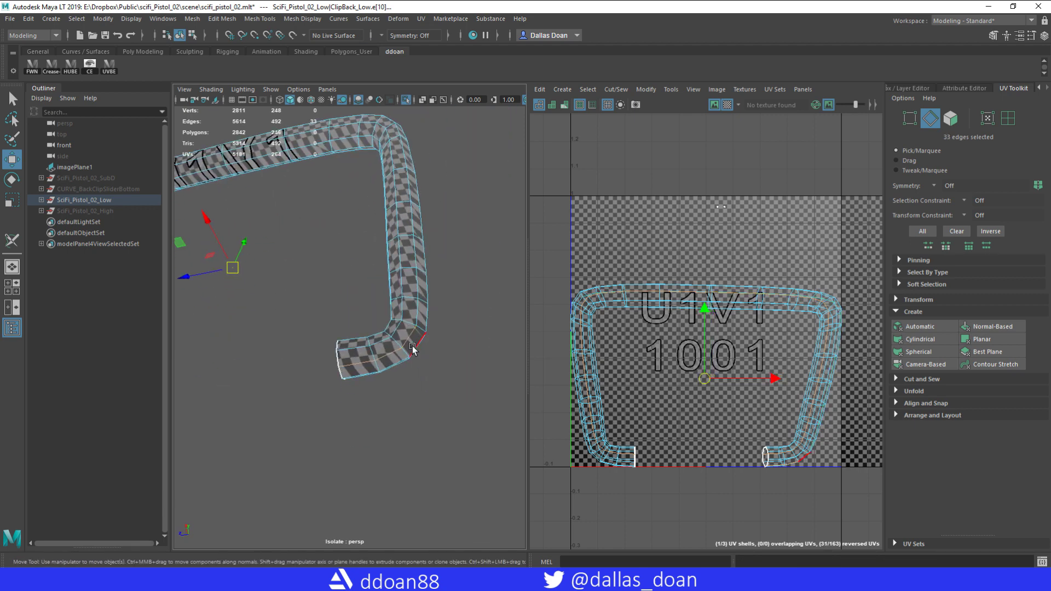
left_click(608, 315)
Unfold the clip's UVs into a straight strip and lay it out in the 0–1 tile
right_click_drag(350, 246, 323, 247)
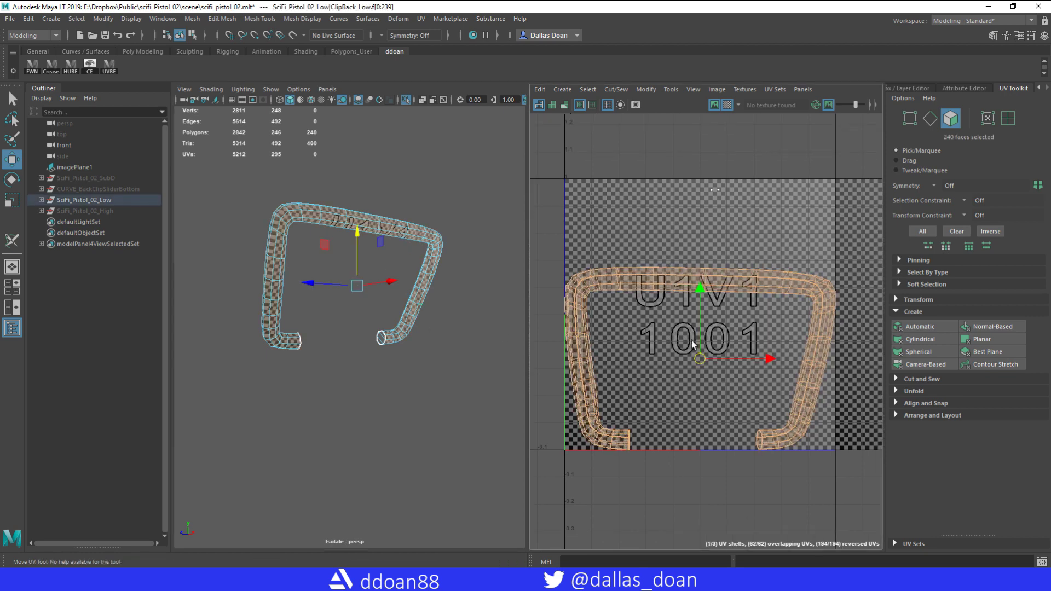
left_click(913, 391)
left_click(915, 418)
mouse_move(383, 329)
left_mouse_down("alt")
mouse_move(431, 330)
mouse_move(434, 364)
left_mouse_up("alt")
key("ctrl+1")
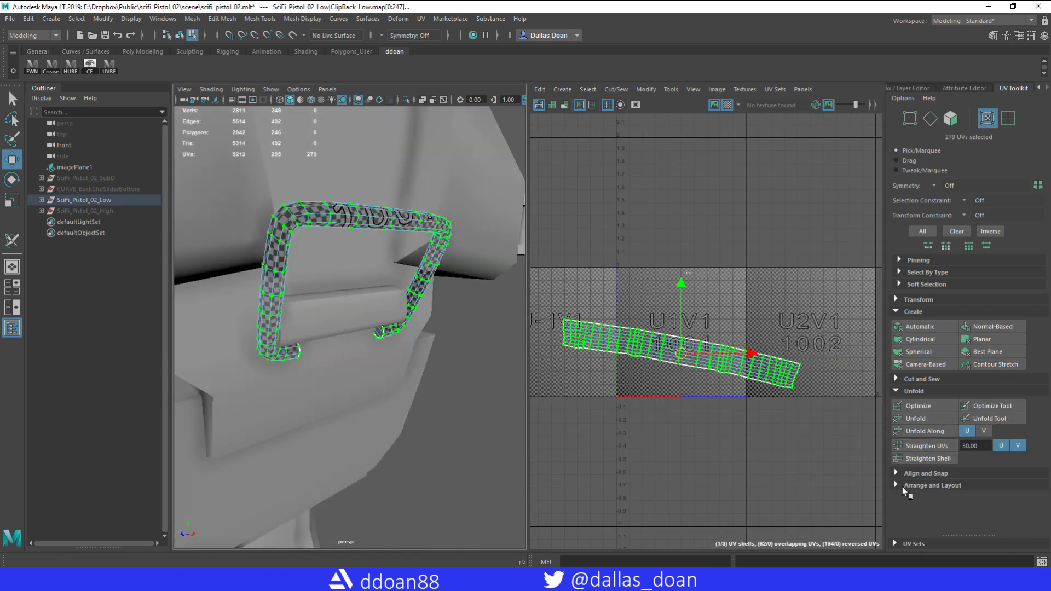
left_click(908, 486)
left_click(930, 513)
Hide ClipBack_Low, then isolate and frame ClipHolder_Low
left_click_drag(383, 492, 344, 520, "alt")
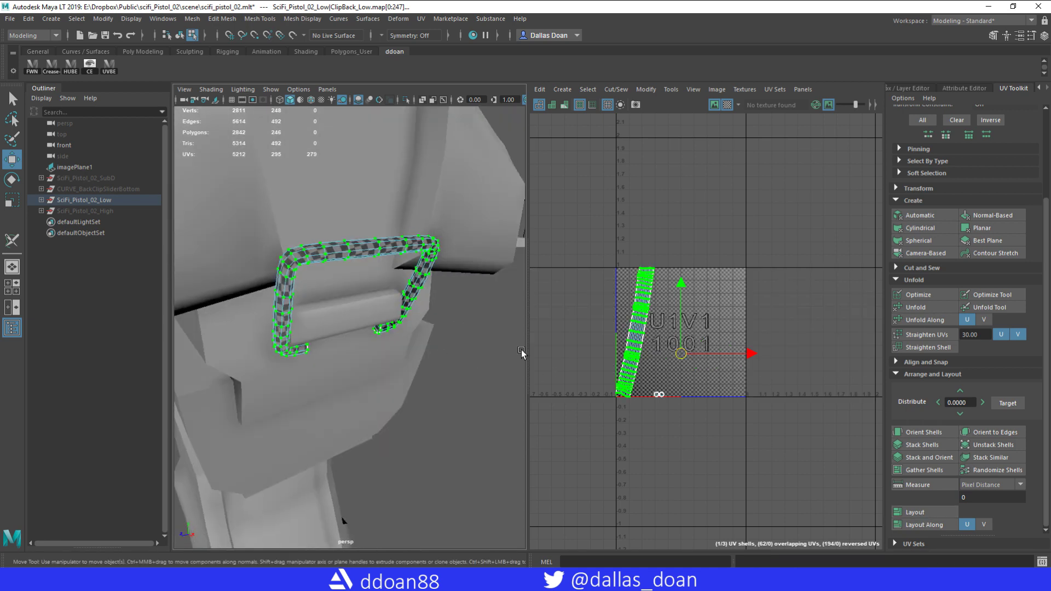
left_click_drag(521, 353, 334, 345, "alt")
mouse_move(523, 358)
left_mouse_down("alt")
mouse_move(435, 367)
mouse_move(383, 351)
mouse_move(372, 358)
mouse_move(281, 312)
left_mouse_up("alt")
key("F8")
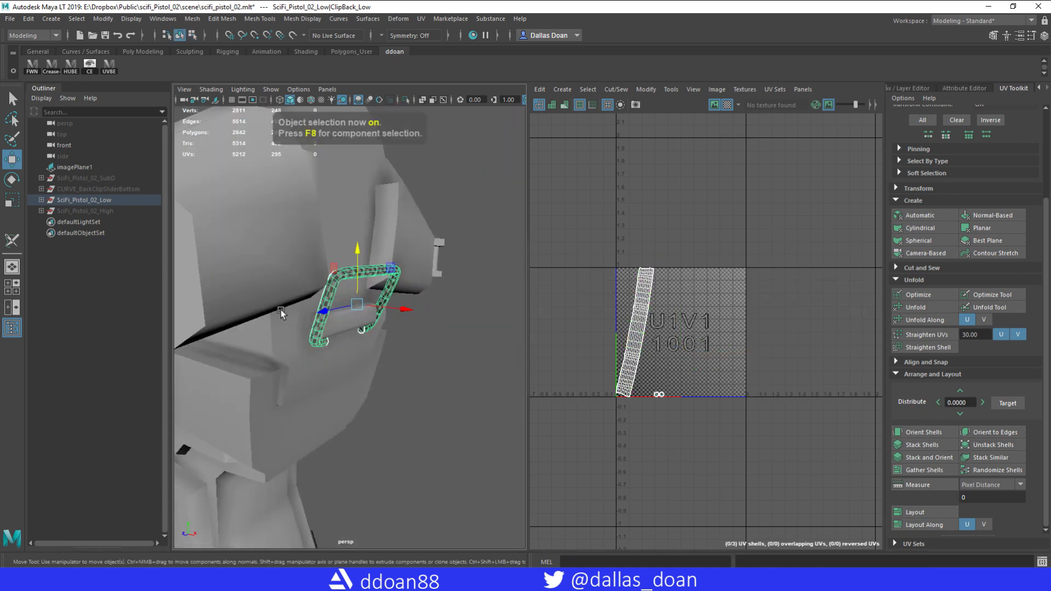
key("ctrl+h")
left_click(85, 386)
key("f")
key("ctrl+1")
left_click_drag(394, 378, 367, 383, "alt")
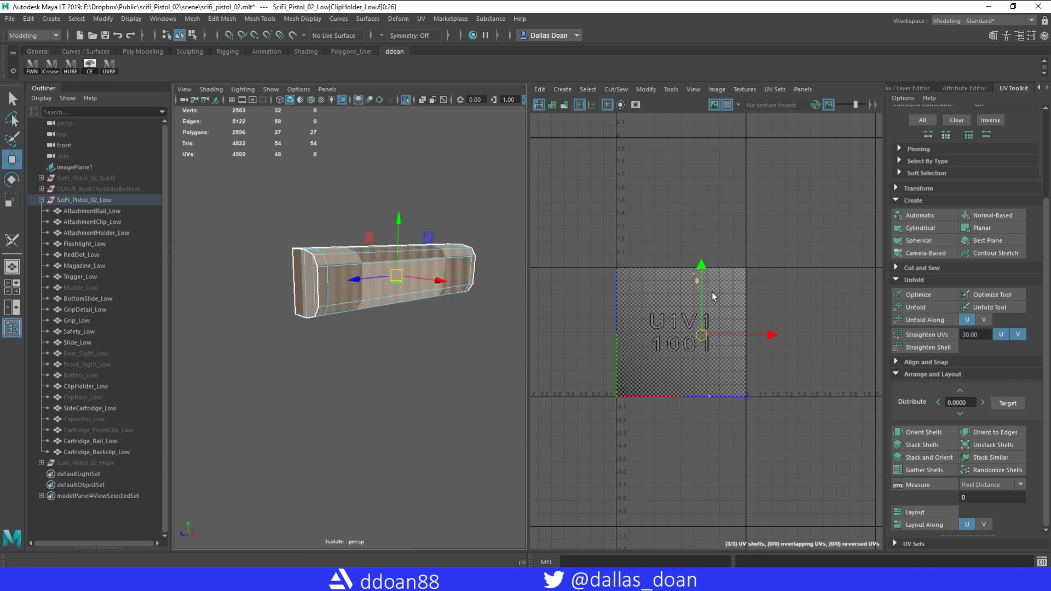
Exit isolation and hide ClipHolder_Low so the pistol body is visible
key("ctrl+1")
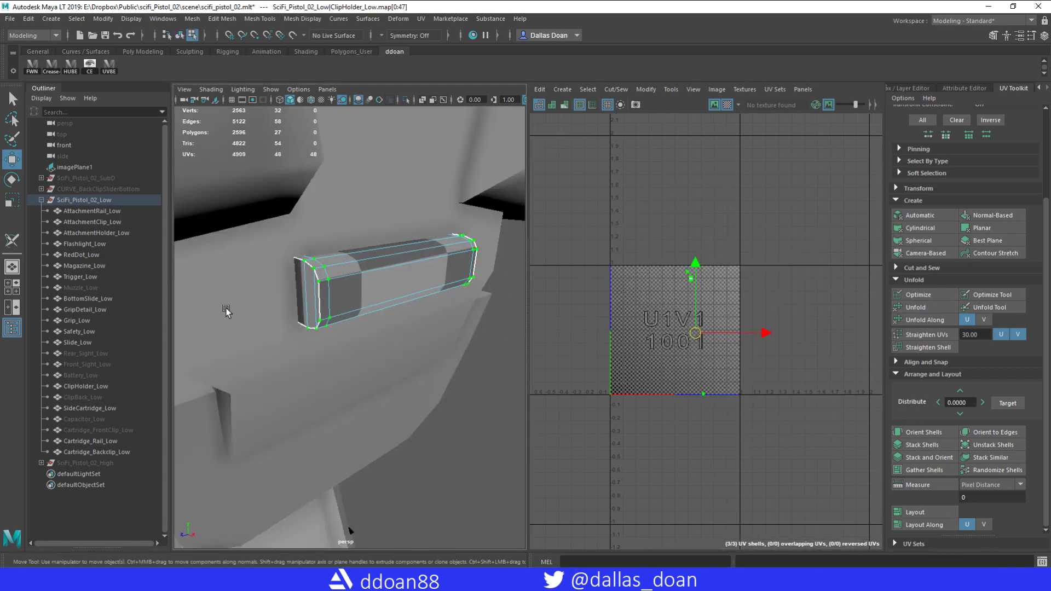
key("ctrl+h")
left_click_drag(416, 362, 350, 356, "alt")
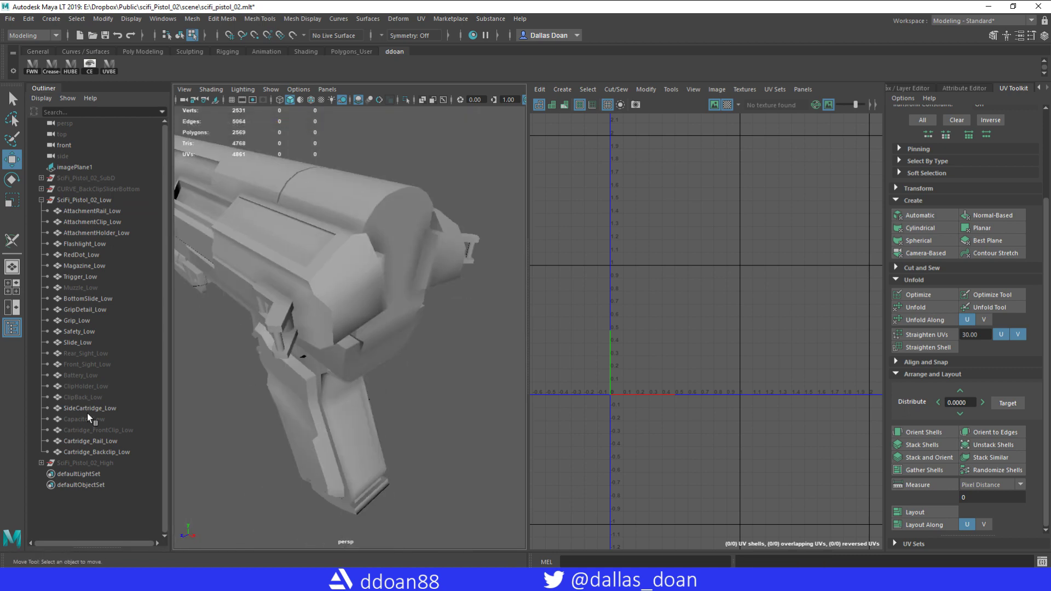
Isolate Cartridge_Rail_Low and delete one of its edge loops
left_click(350, 355)
key("F8")
left_click_drag(341, 356, 378, 371, "alt")
key("ctrl+1")
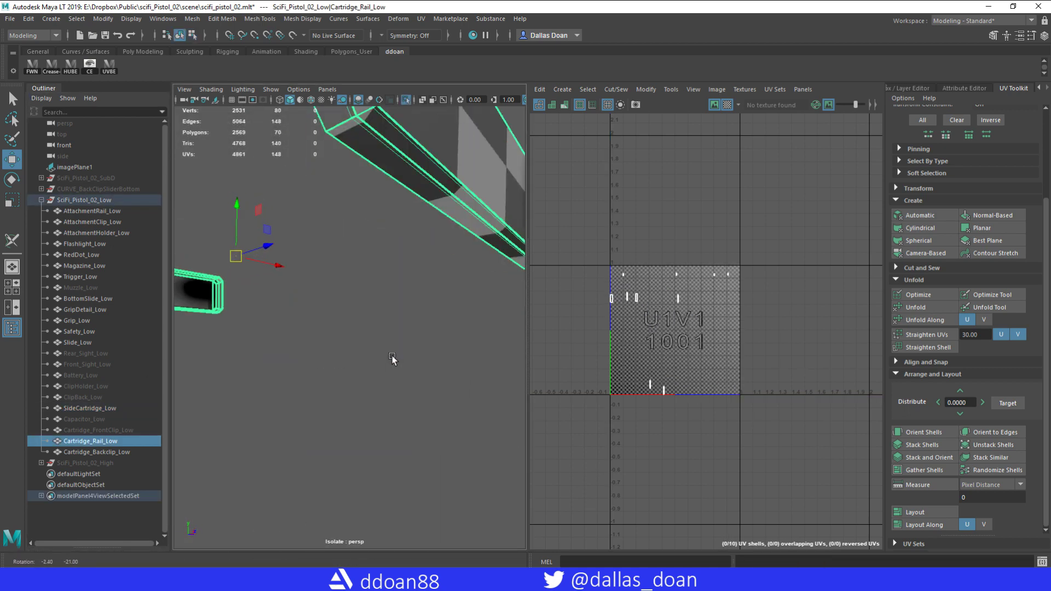
left_click_drag(377, 371, 368, 374, "alt")
key("F10")
double_click(361, 337)
key("ctrl+Delete")
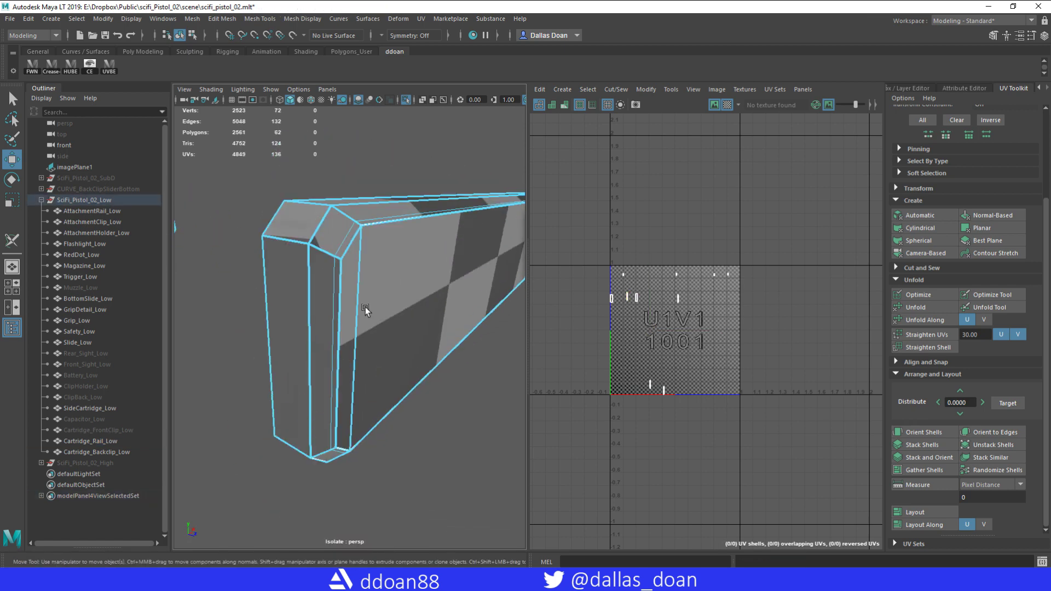
Cut the UVs along an edge of the rail, then sew them back together
left_click_drag(363, 337, 307, 307, "alt")
mouse_move(230, 230)
left_mouse_down("alt")
mouse_move(309, 312)
mouse_move(344, 202)
left_mouse_up("alt")
left_click(336, 296)
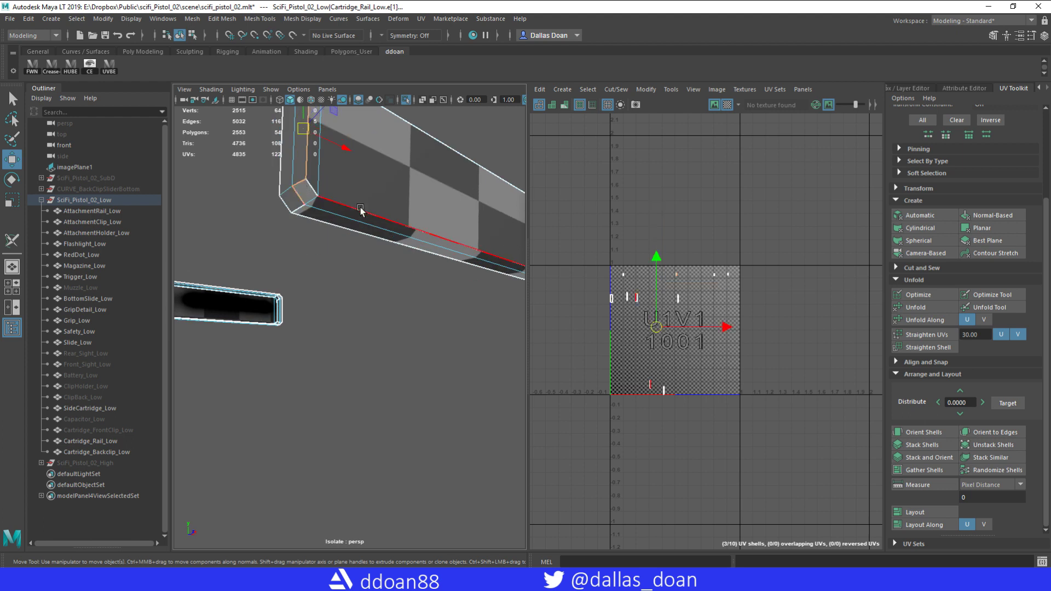
right_click_drag(690, 237, 664, 265, "shift")
left_click_drag(416, 246, 375, 186, "alt")
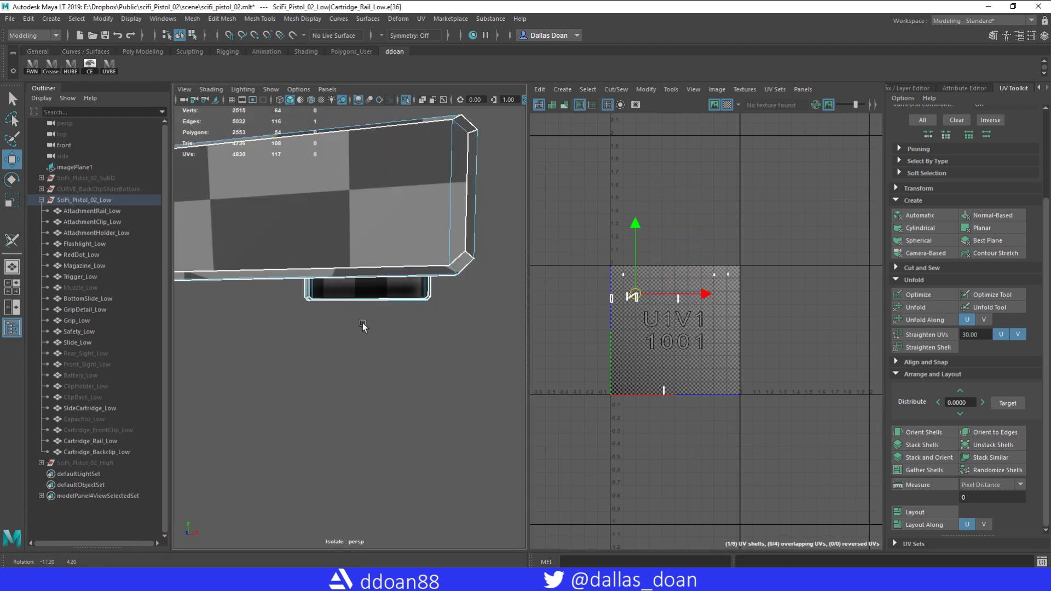
right_click_drag(368, 187, 383, 219, "shift")
Sew the UVs of the edge loop around the rail's end and frame its UV shell
left_click_drag(434, 253, 312, 301, "alt")
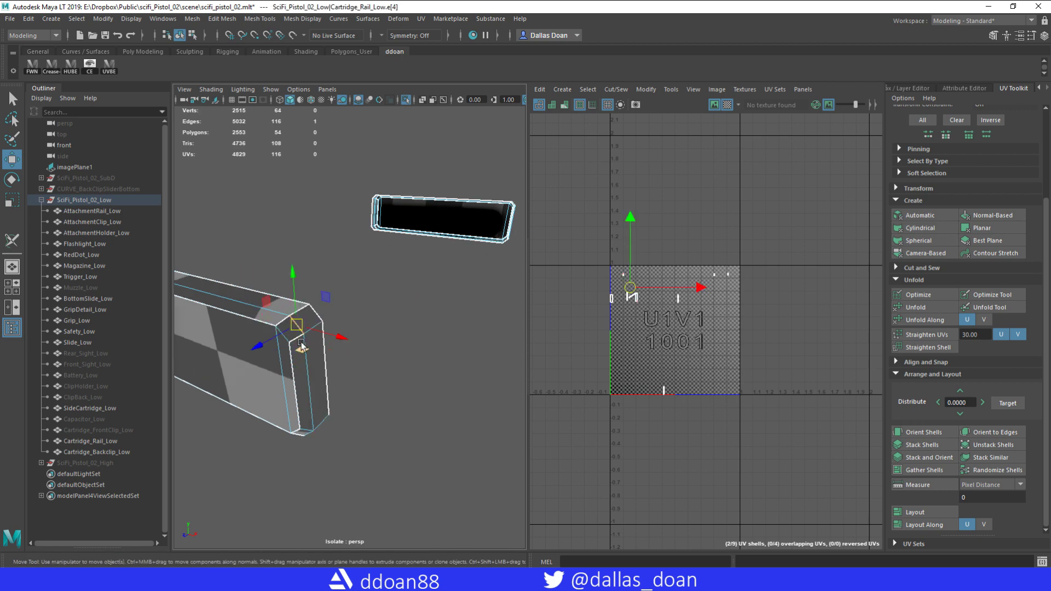
left_click(363, 241)
mouse_move(393, 305)
left_mouse_down("alt")
mouse_move(372, 257)
mouse_move(393, 330)
mouse_move(366, 281)
left_mouse_up("alt")
double_click(381, 338)
mouse_move(381, 338)
left_mouse_down("alt")
mouse_move(363, 277)
mouse_move(329, 284)
left_mouse_up("alt")
right_click_drag(329, 284, 350, 257, "shift")
key("f")
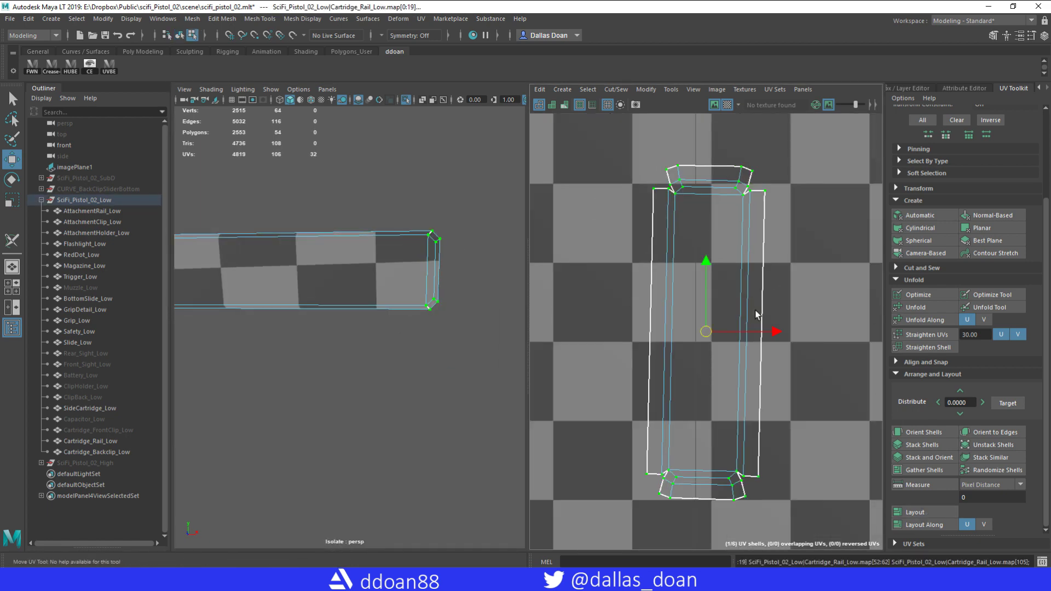
left_click_drag(419, 306, 430, 296, "alt")
left_click_drag(473, 345, 438, 364, "alt")
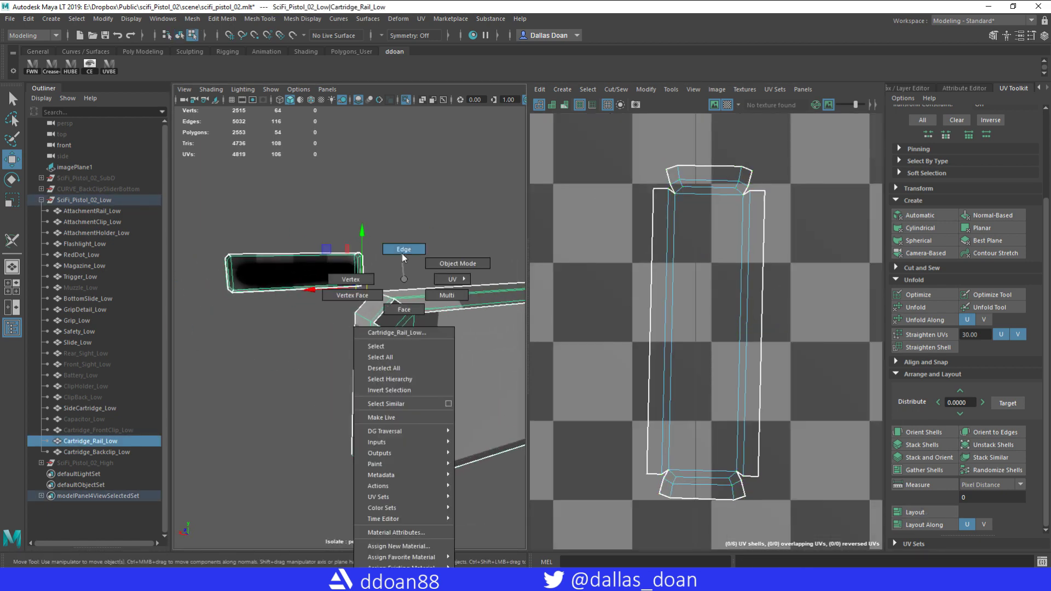
Delete another edge loop near the rail's end
right_click_drag(378, 276, 399, 241)
double_click(436, 317)
key("ctrl+Delete")
left_click_drag(383, 329, 356, 306, "alt")
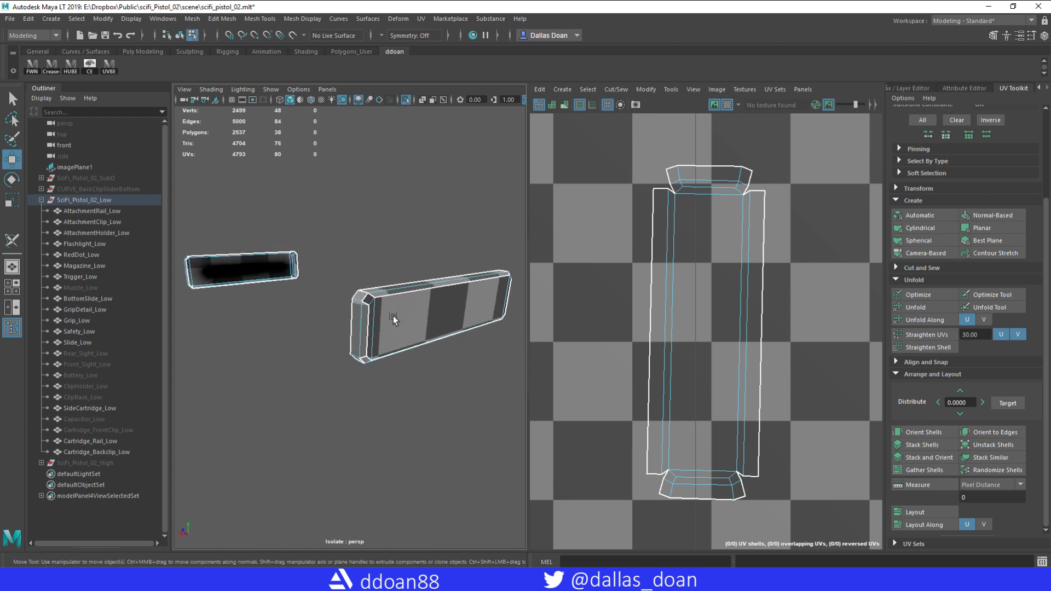
right_click_drag(387, 265, 383, 240)
Sew the rail's end and corner edges to merge UV shells, then convert its faces to UVs
left_click(316, 339)
left_click_drag(343, 374, 367, 280, "alt")
left_click(367, 277)
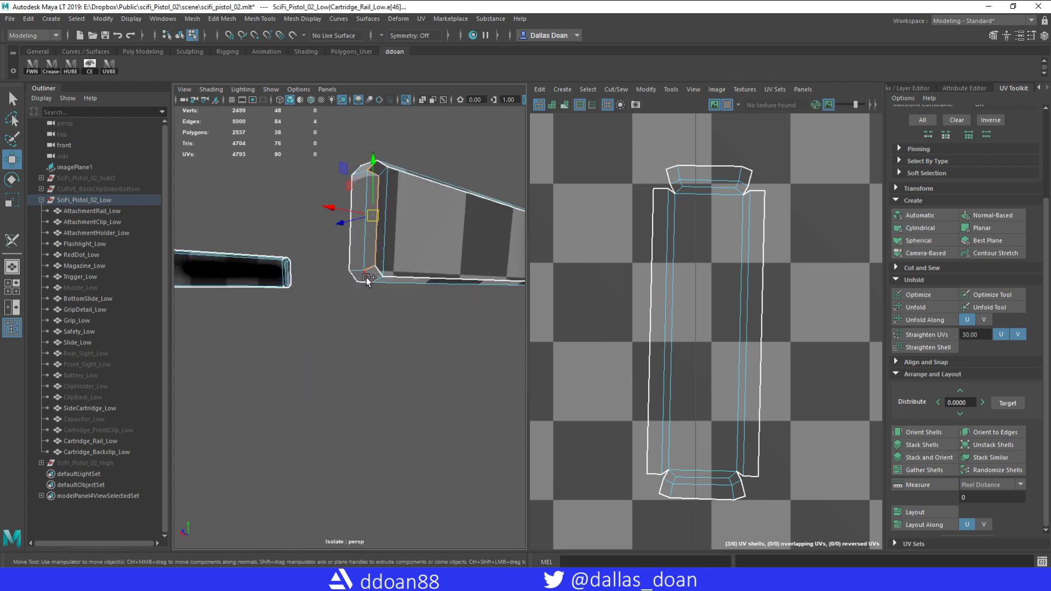
left_click_drag(373, 203, 339, 253, "alt")
left_click(339, 253)
mouse_move(303, 286)
left_mouse_down("alt")
mouse_move(360, 338)
mouse_move(403, 317)
left_mouse_up("alt")
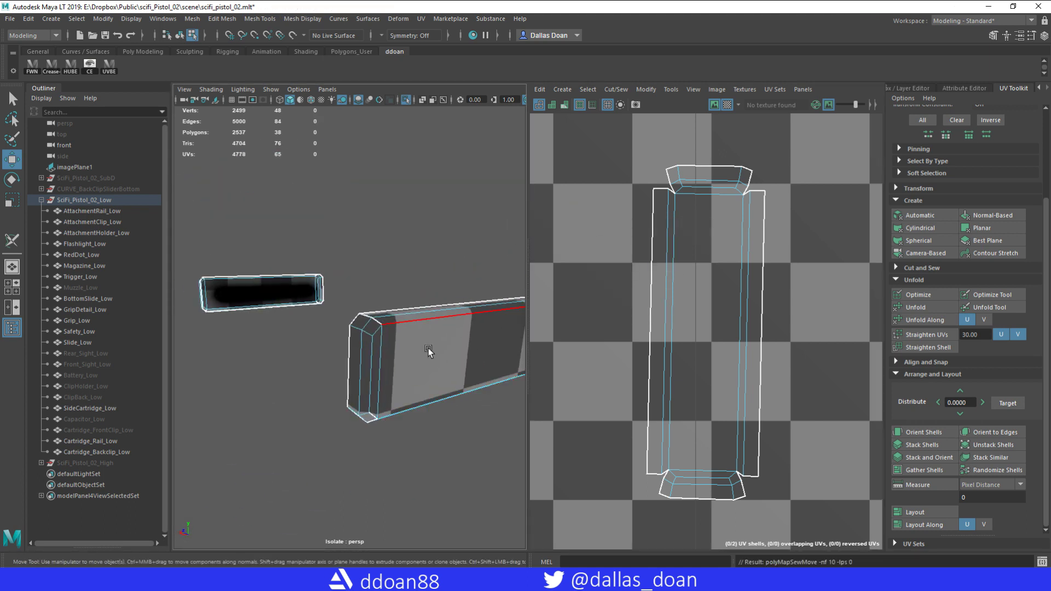
left_click(403, 317)
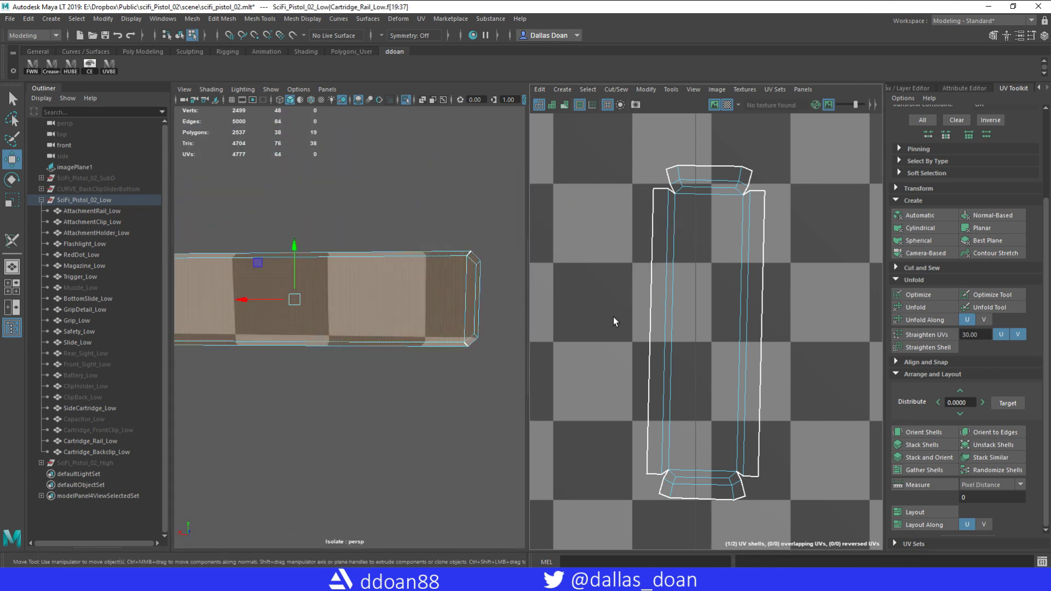
right_click_drag(713, 221, 755, 323, "ctrl")
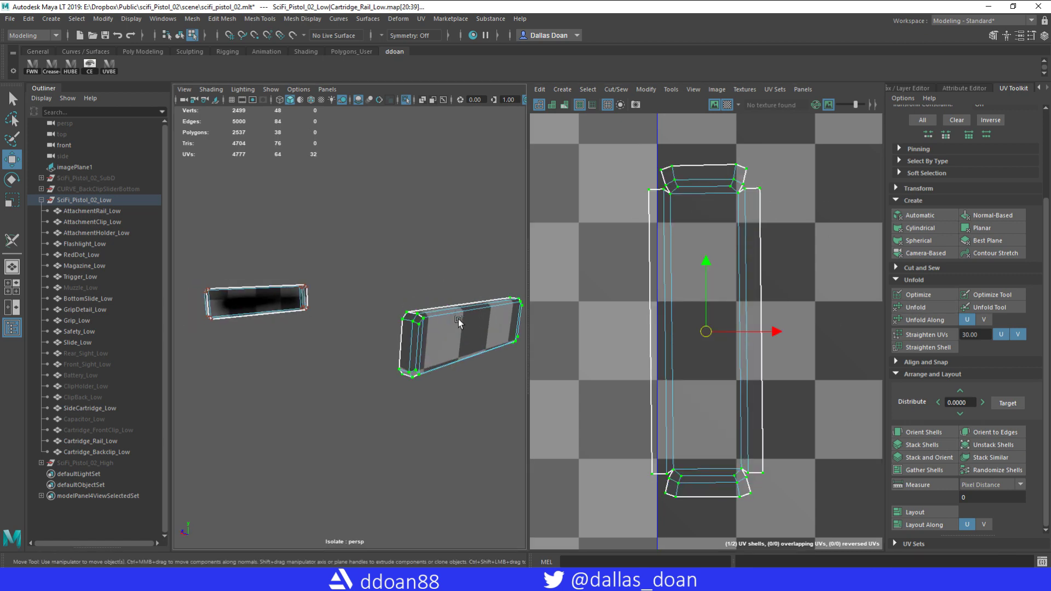
Hide the finished rail and isolate Cartridge_Backclip_Low in the view
key("ctrl+1")
key("ctrl+h")
left_click(247, 339)
left_click_drag(329, 383, 382, 399, "alt")
key("ctrl+1")
key("f")
Select a seam edge on the backclip's cylinder and bring up the UV cut and sew commands
mouse_move(332, 335)
left_mouse_down("alt")
mouse_move(339, 315)
mouse_move(345, 345)
mouse_move(319, 338)
left_mouse_up("alt")
mouse_move(364, 298)
left_mouse_down("alt")
mouse_move(328, 329)
mouse_move(350, 295)
mouse_move(339, 307)
mouse_move(350, 317)
left_mouse_up("alt")
left_click(335, 340)
right_click(662, 235, "shift")
Move and sew the selected backclip edge, unfold it, then undo the non-manifold fix
left_click(666, 216)
left_click(915, 307)
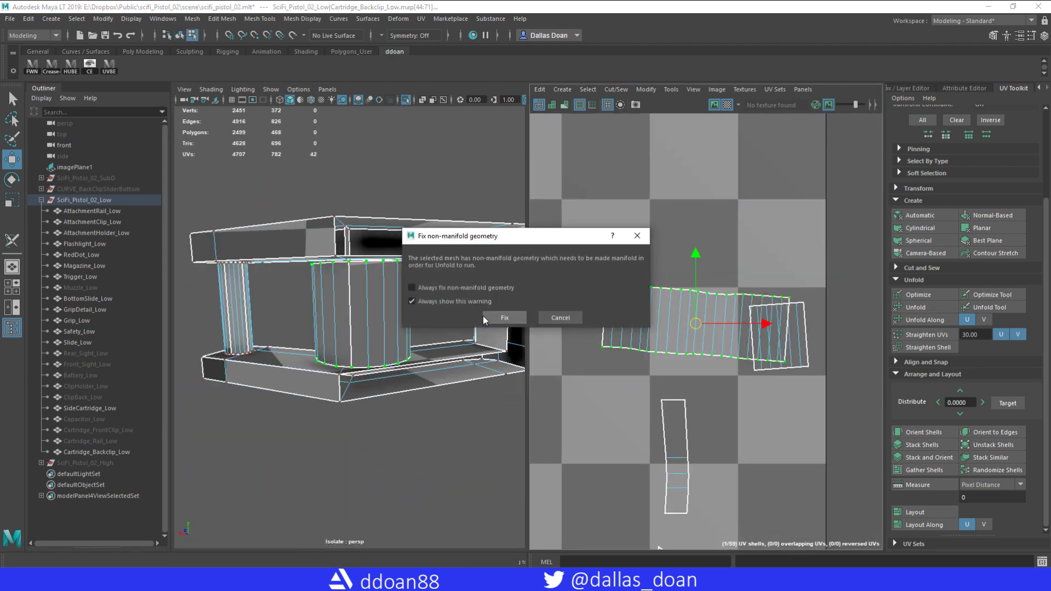
left_click(484, 318)
left_click_drag(449, 323, 419, 327, "alt")
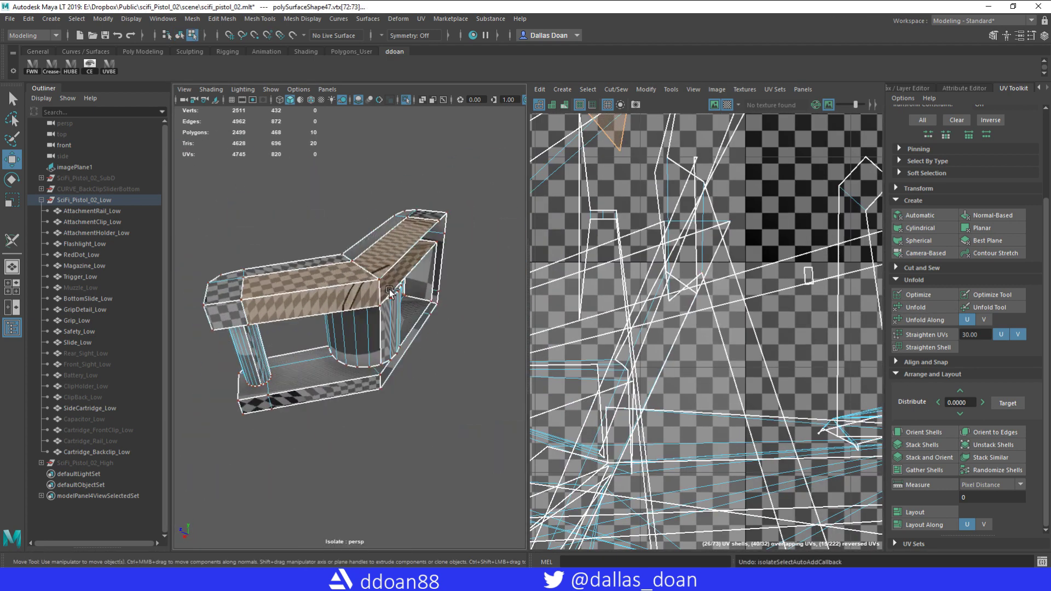
key("ctrl+z")
left_click_drag(390, 292, 331, 264, "alt")
scroll(413, 254, "up", 3)
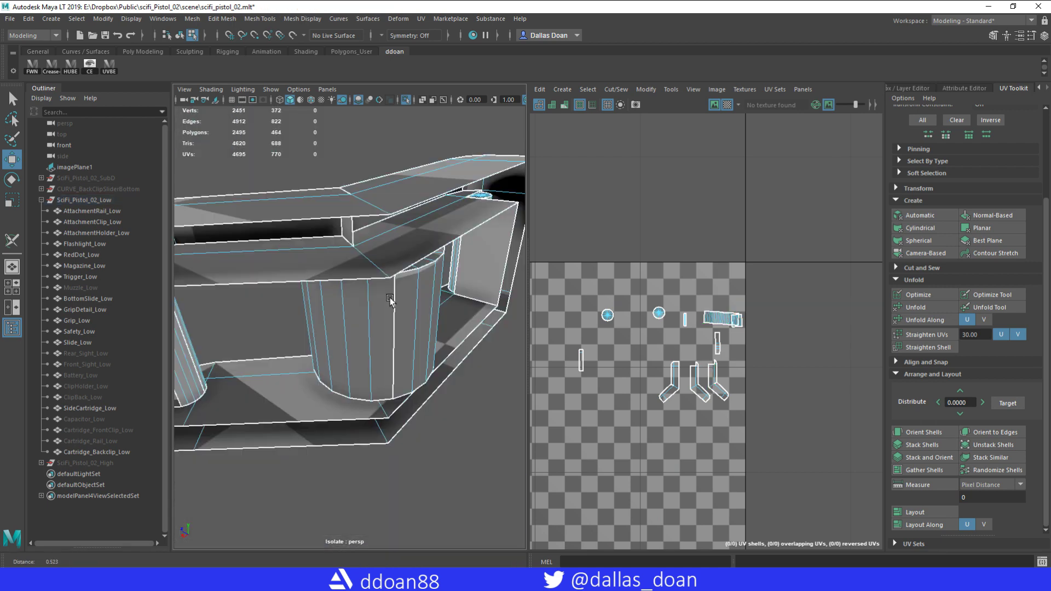
Isolate the backclip's cylinder faces and convert them to UVs for inspection
left_click(328, 216)
left_click_drag(340, 273, 430, 359, "alt")
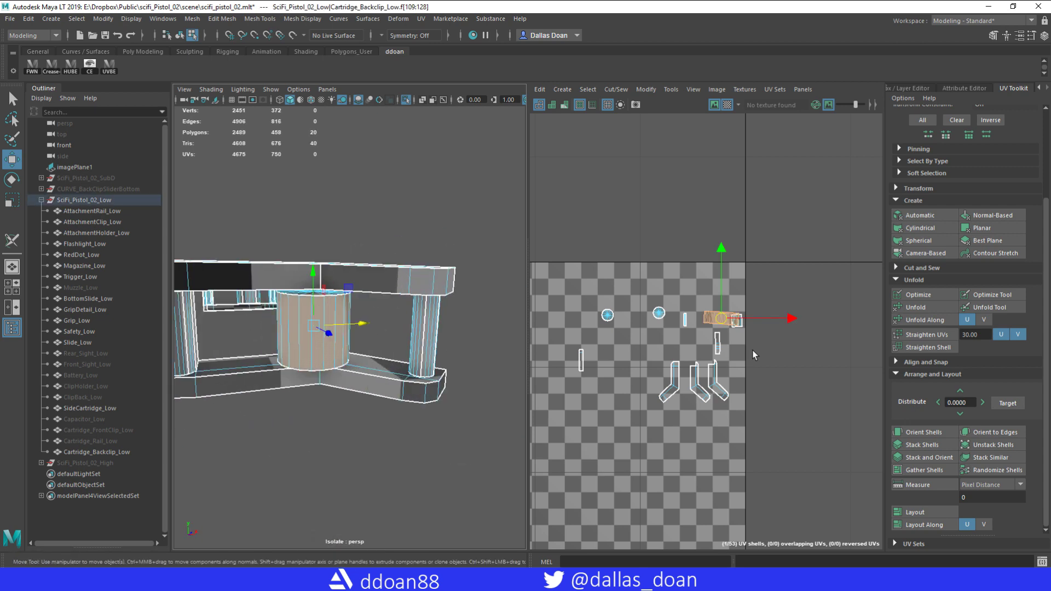
right_click_drag(681, 305, 681, 312)
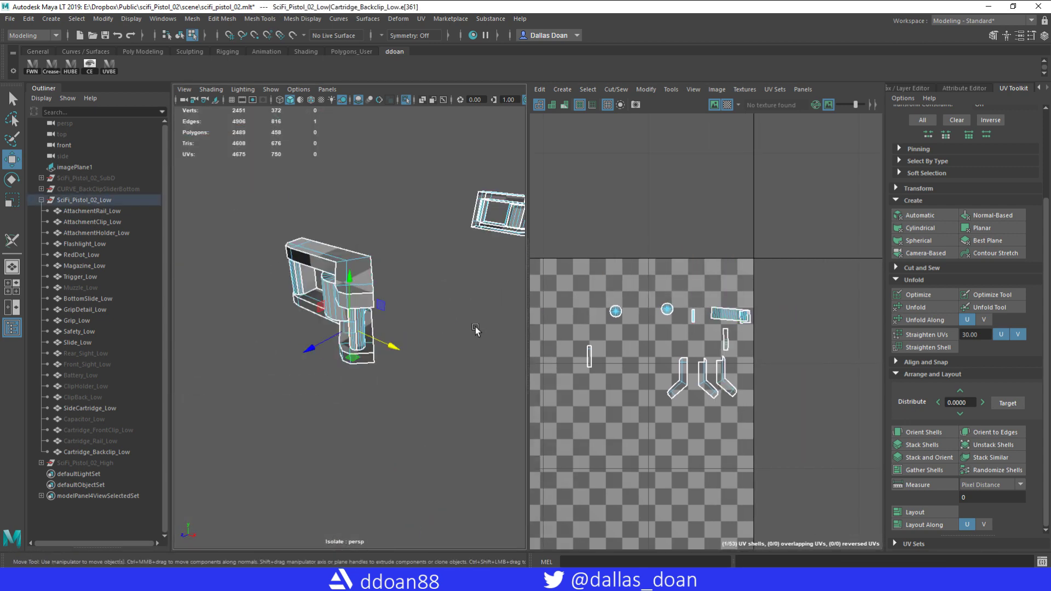
mouse_move(361, 365)
left_mouse_down("alt")
mouse_move(290, 318)
mouse_move(417, 345)
mouse_move(336, 345)
mouse_move(334, 322)
left_mouse_up("alt")
right_click_drag(336, 255, 331, 267)
key("ctrl+1")
mouse_move(443, 323)
left_mouse_down("alt")
mouse_move(361, 247)
mouse_move(423, 258)
left_mouse_up("alt")
left_click(354, 232)
left_click(422, 258)
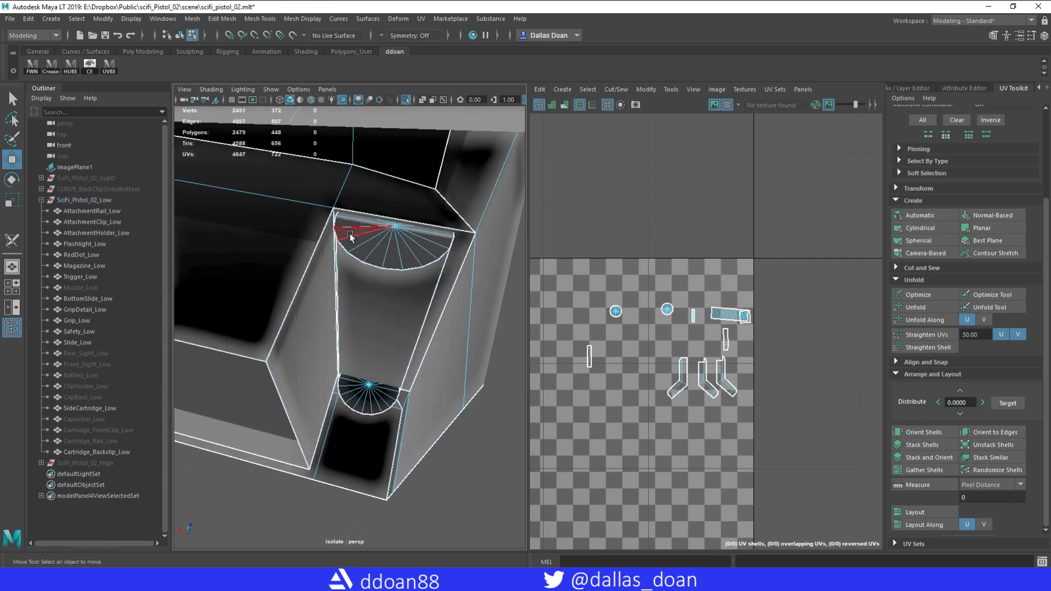
left_click_drag(421, 354, 449, 301, "alt")
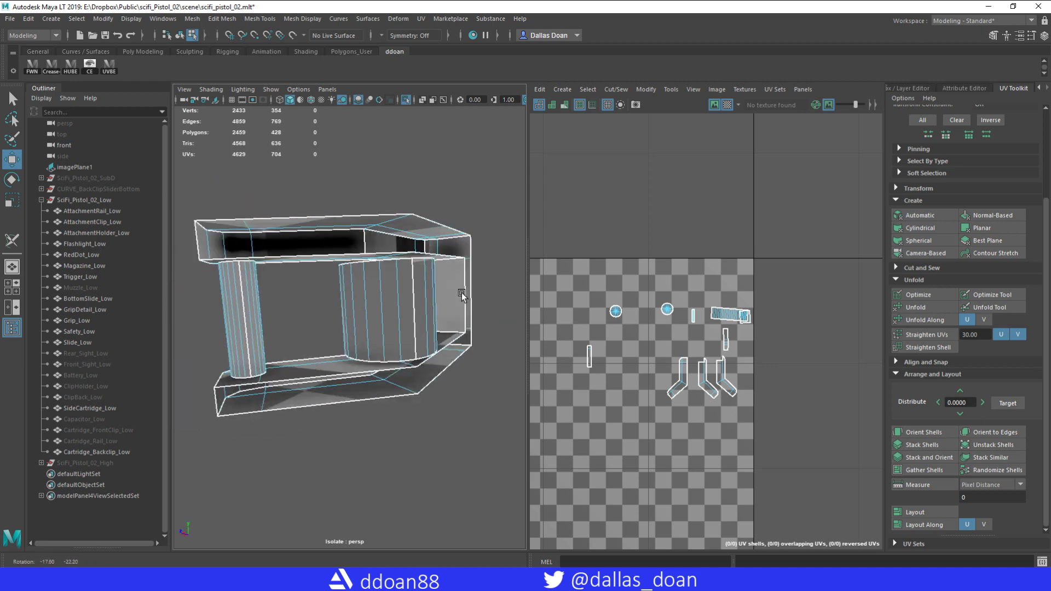
Select strips of faces along the backclip cylinder, then clear the selection
left_click_drag(389, 305, 403, 335, "alt")
scroll(472, 344, "up", 5)
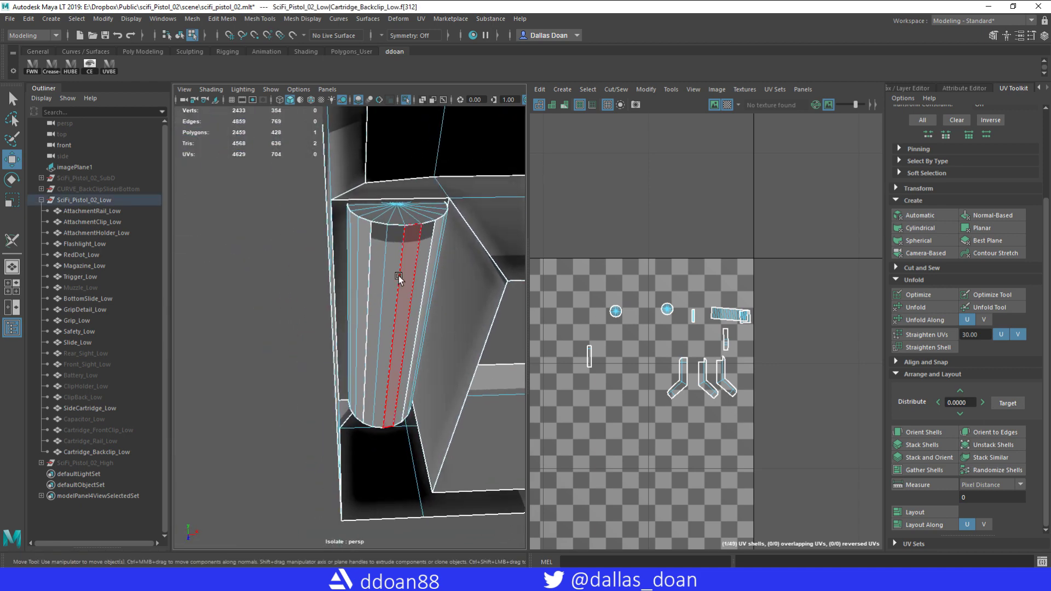
left_click_drag(435, 247, 419, 245, "alt")
left_click(339, 224, "shift")
left_click_drag(340, 224, 420, 246, "alt")
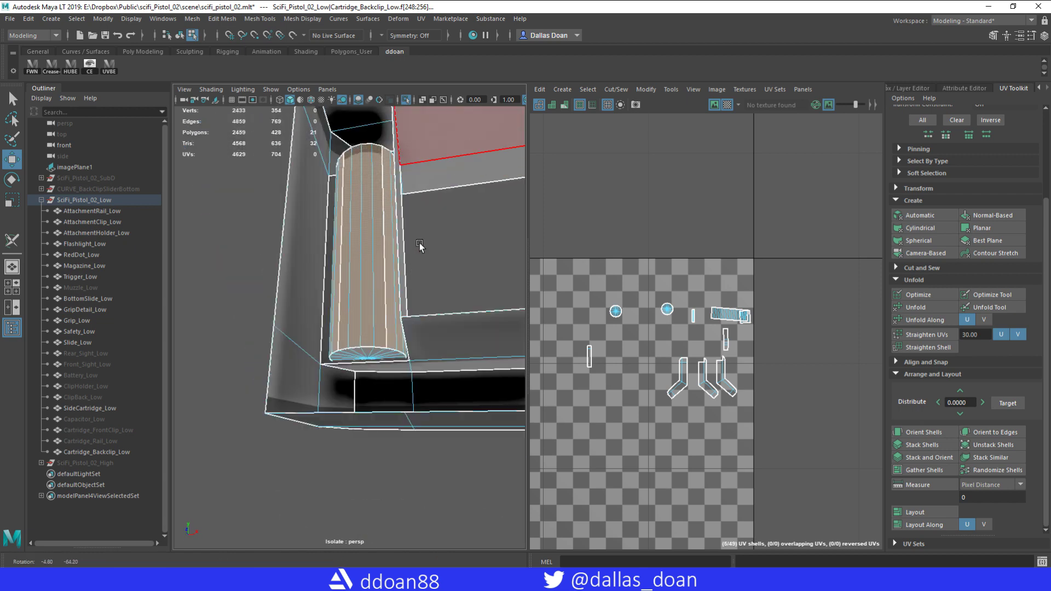
mouse_move(391, 346)
left_mouse_down("alt")
mouse_move(462, 331)
mouse_move(445, 357)
left_mouse_up("alt")
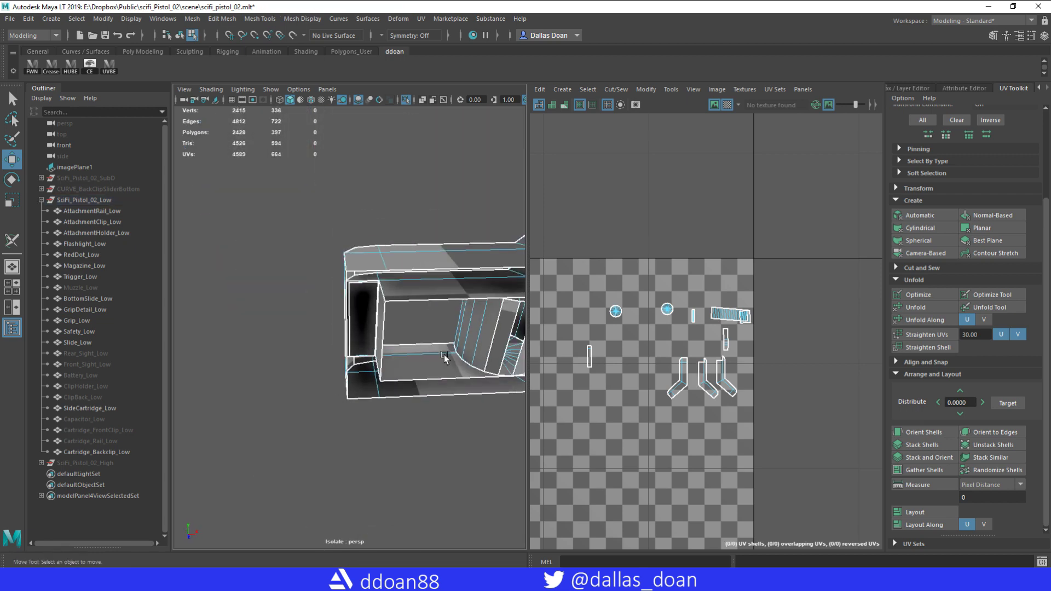
left_click_drag(420, 320, 411, 338, "alt")
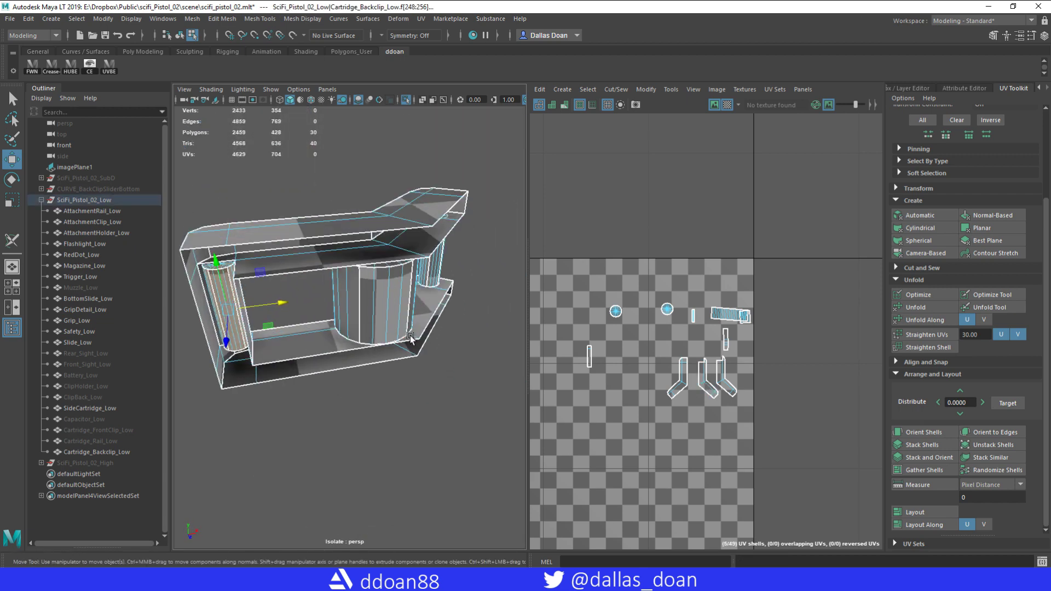
mouse_move(394, 295)
left_mouse_down("alt")
mouse_move(405, 300)
mouse_move(404, 281)
left_mouse_up("alt")
left_click(423, 294)
mouse_move(468, 299)
left_mouse_down("alt")
mouse_move(438, 285)
mouse_move(460, 274)
left_mouse_up("alt")
right_click_drag(481, 270, 481, 298)
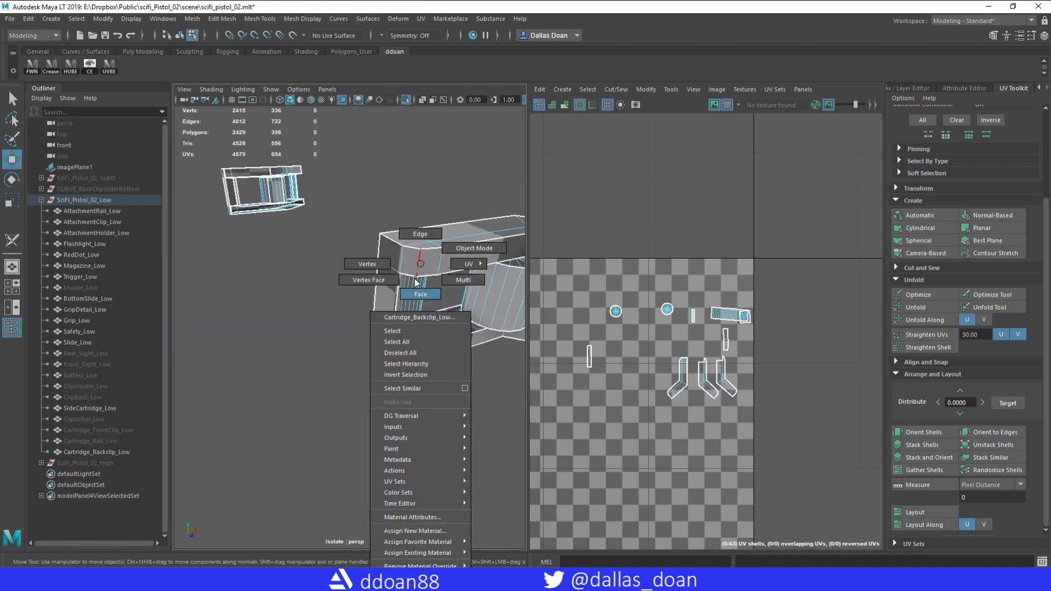
Select a backclip UV shell, frame it and shift it right in the UV Editor
right_click_drag(408, 276, 408, 302)
key("f")
left_click_drag(745, 324, 766, 319)
left_click_drag(416, 329, 382, 335, "alt")
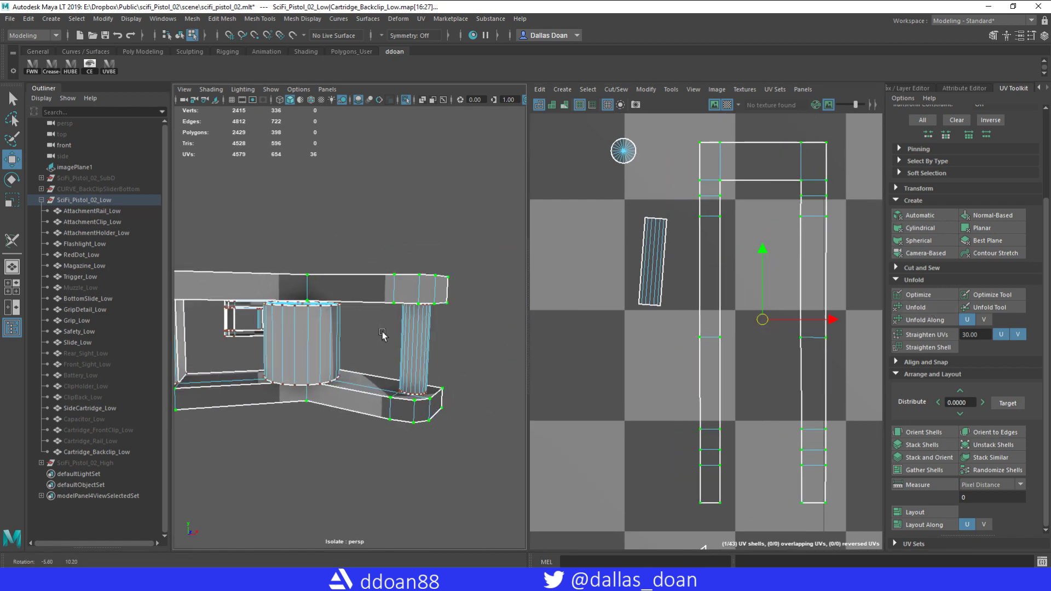
key("ctrl+F12")
key("a")
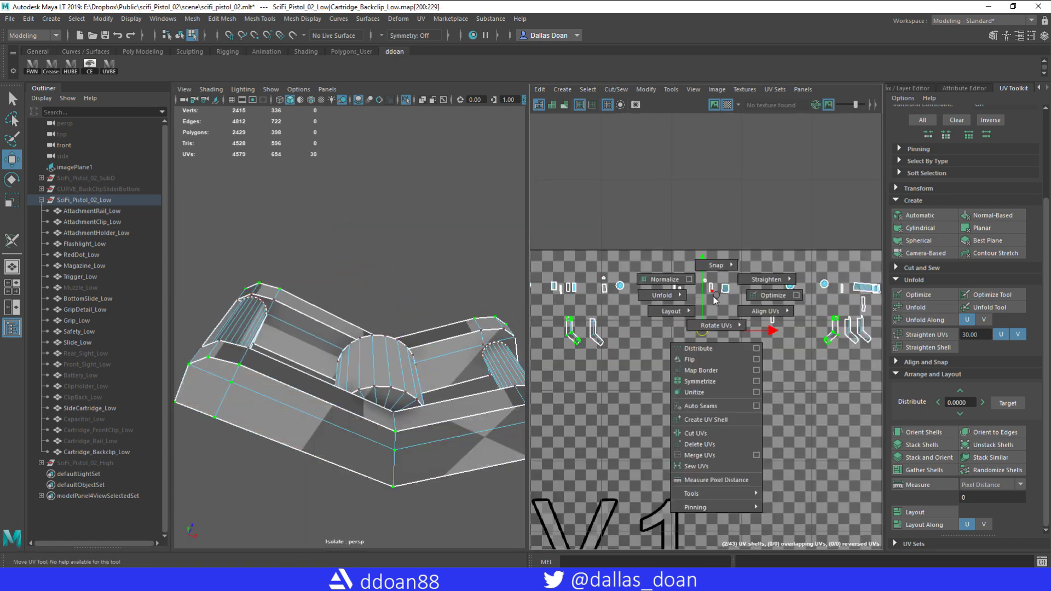
mouse_move(419, 357)
left_mouse_down("alt")
mouse_move(383, 350)
mouse_move(416, 350)
mouse_move(326, 316)
mouse_move(369, 344)
left_mouse_up("alt")
left_click(391, 302)
key("F8")
Select the pillar's seam edge and sew its UV seam closed
left_click(326, 316)
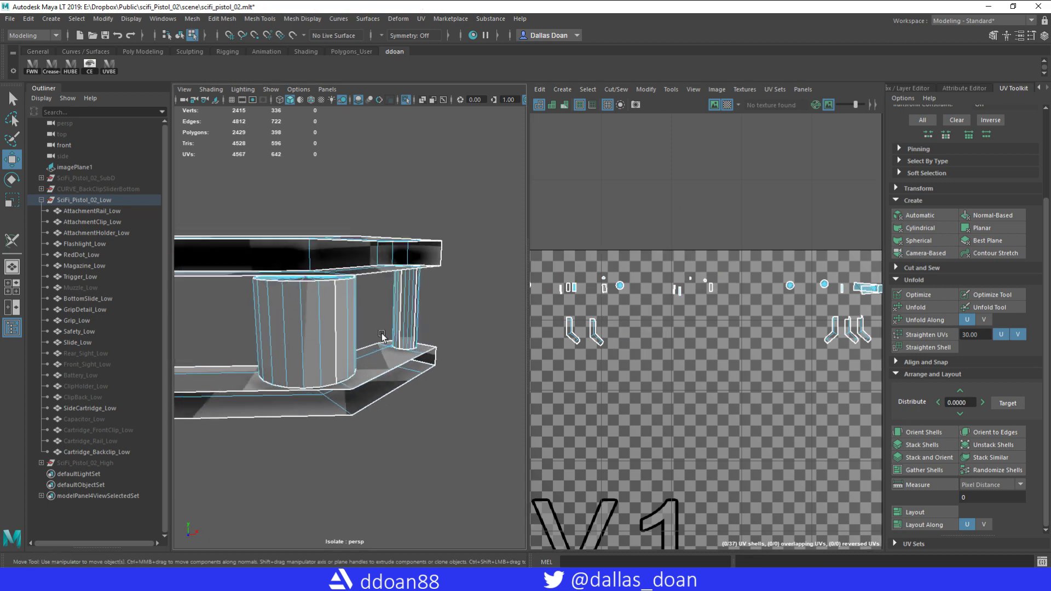
left_click(369, 343)
left_click_drag(369, 344, 416, 328, "alt")
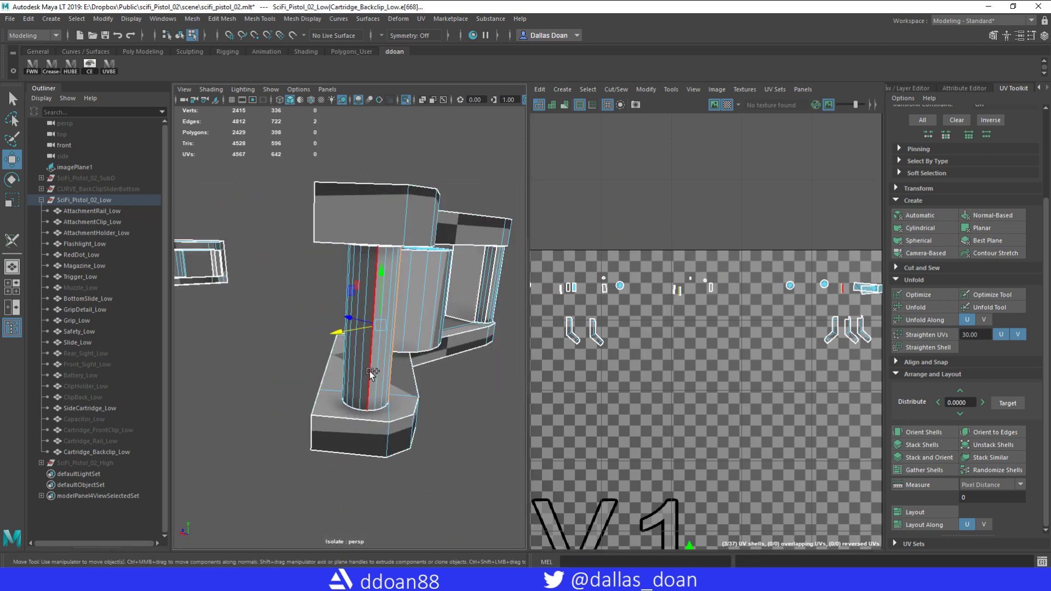
left_click_drag(350, 328, 443, 387, "alt")
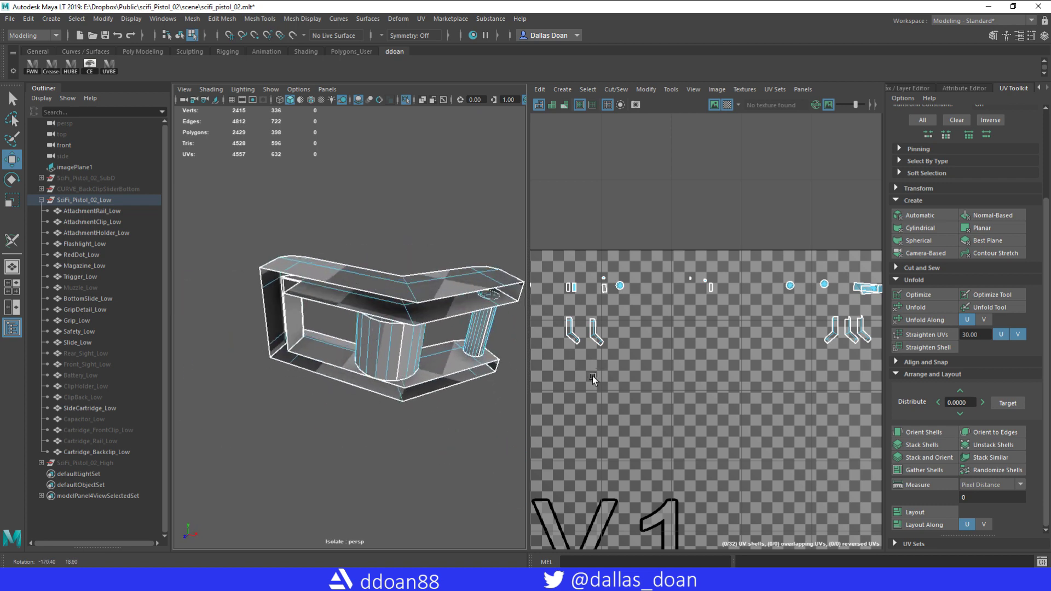
scroll(443, 388, "up", 2)
scroll(443, 387, "up", 5)
mouse_move(430, 366)
left_mouse_down("alt")
mouse_move(379, 276)
mouse_move(175, 329)
mouse_move(307, 307)
left_mouse_up("alt")
Frame the cylinder faces, then select the whole Cartridge_Backclip_Low object
double_click(388, 248)
key("f")
scroll(307, 307, "down", 5)
scroll(360, 280, "up", 3)
right_click_drag(359, 279, 353, 347)
left_click(354, 347)
scroll(350, 328, "down", 3)
Hide the finished backclip, then select, frame and isolate Safety_Low
key("f")
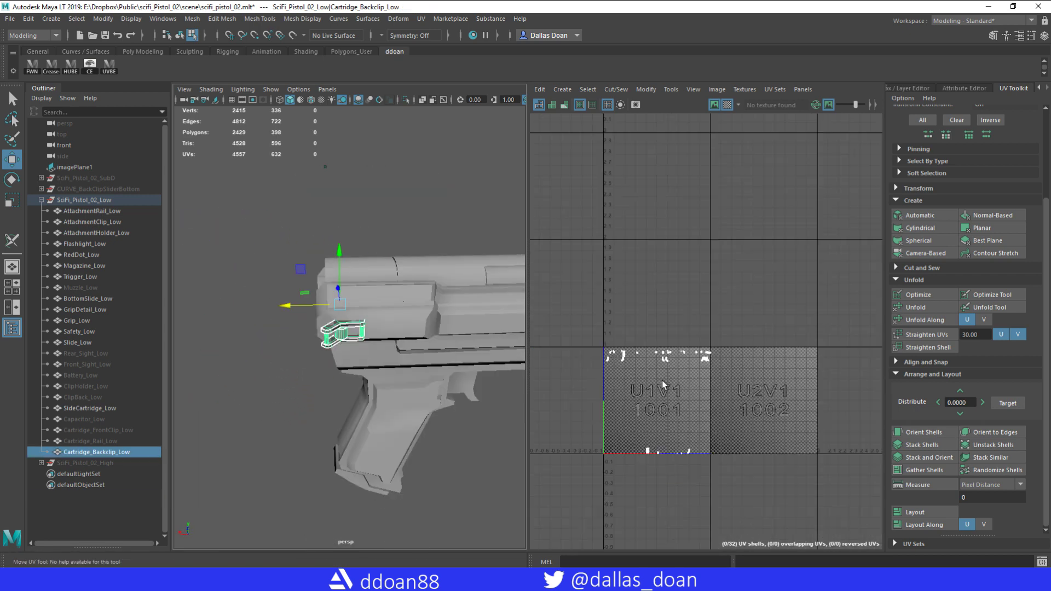
left_click_drag(351, 383, 336, 430, "alt")
key("F8")
key("ctrl+h")
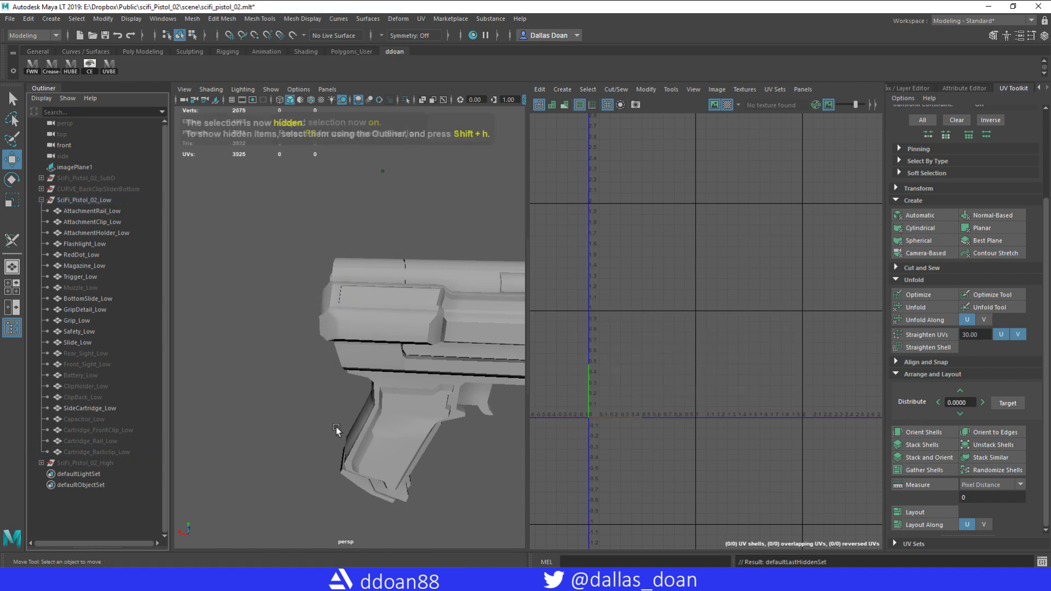
left_click_drag(218, 374, 246, 378, "alt")
scroll(246, 377, "down", 3)
scroll(246, 378, "up", 4)
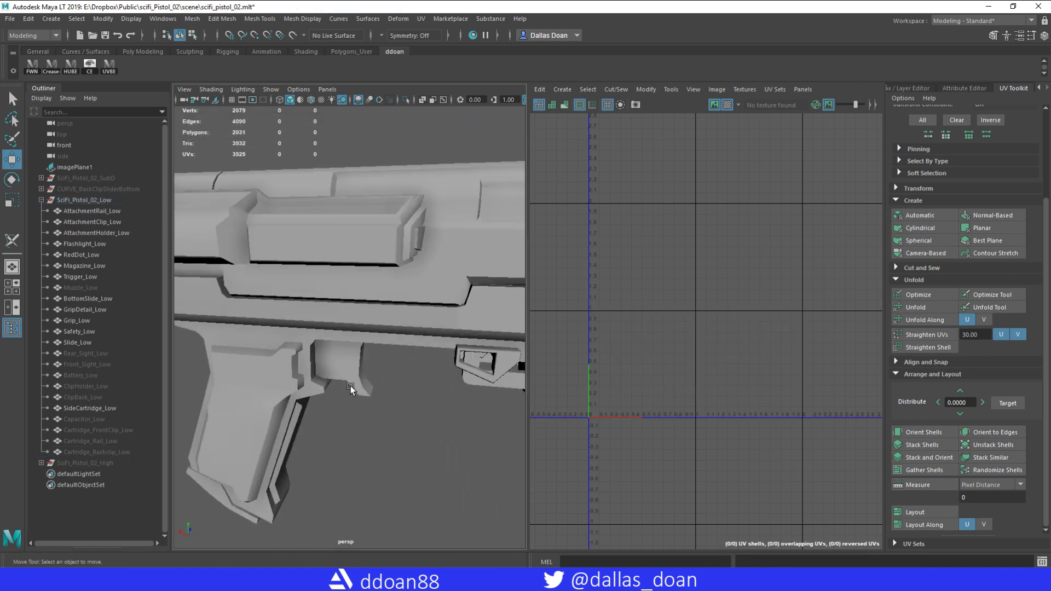
left_click(80, 332)
key("f")
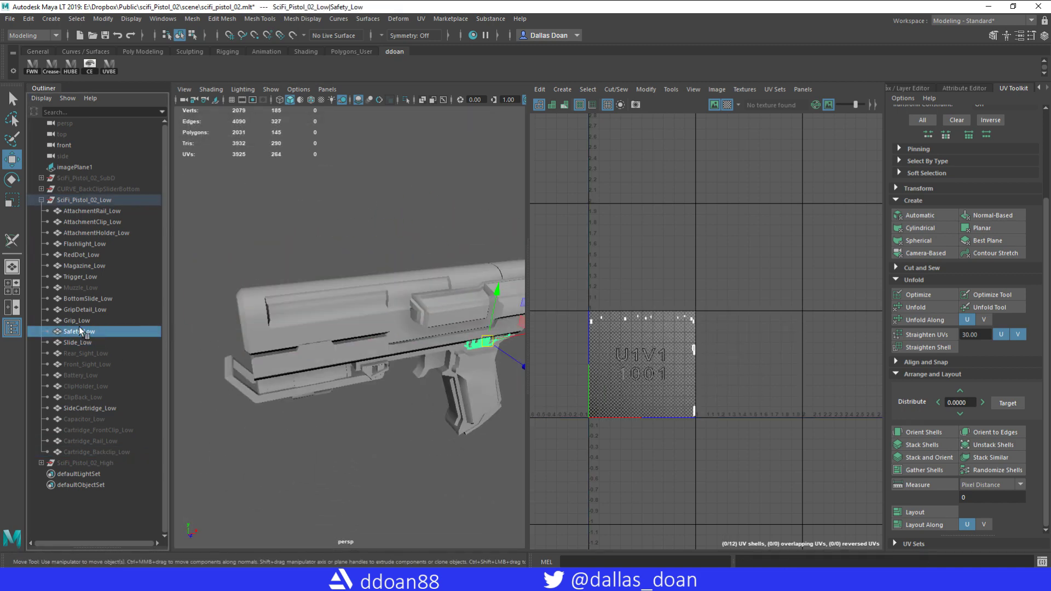
key("ctrl+1")
Delete the extra edge loops from Safety_Low
mouse_move(336, 373)
left_mouse_down("alt")
mouse_move(403, 382)
mouse_move(368, 348)
left_mouse_up("alt")
left_click_drag(397, 343, 364, 314, "alt")
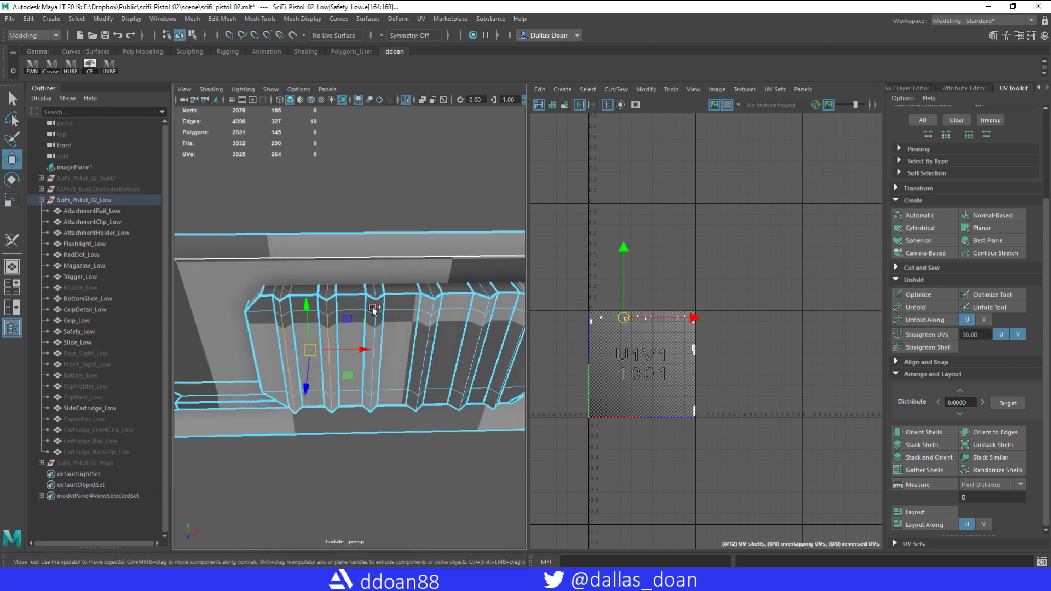
right_click_drag(466, 332, 432, 313, "shift")
left_click_drag(431, 313, 293, 329, "alt")
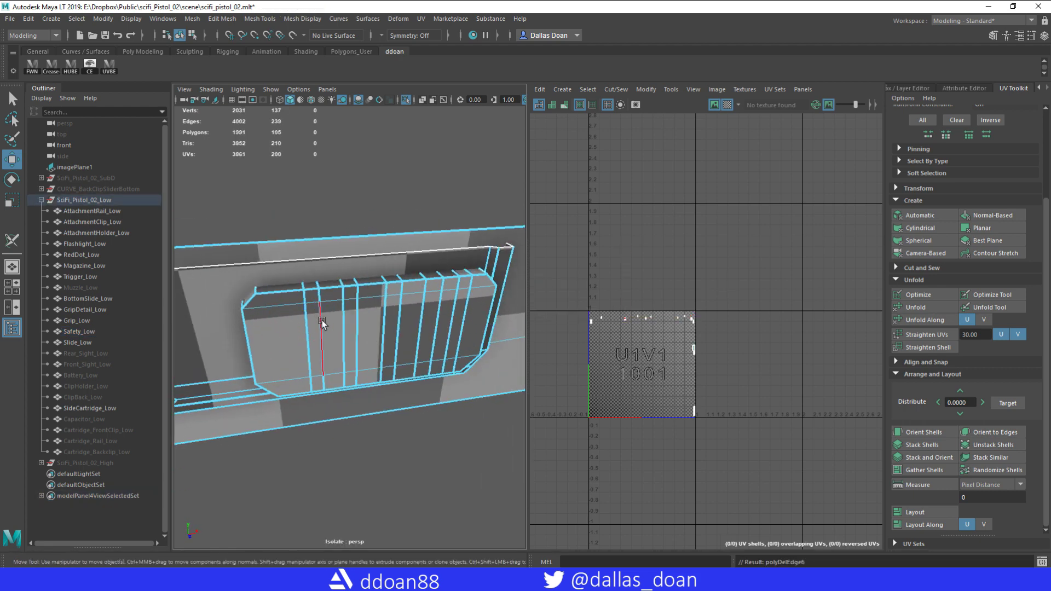
double_click(464, 317)
key("ctrl+Delete")
left_click_drag(464, 318, 345, 303, "alt")
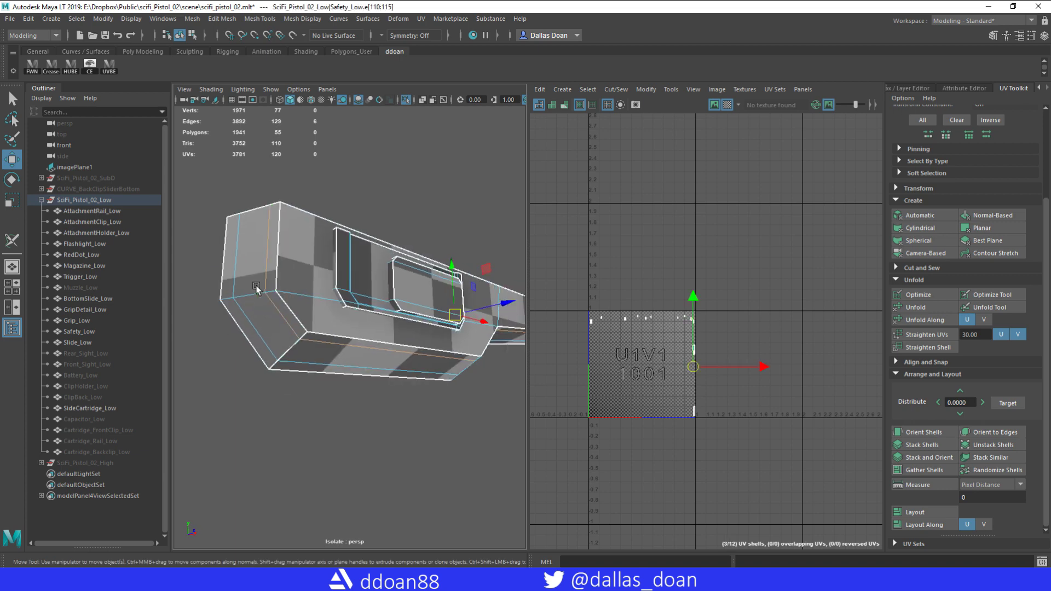
right_click_drag(257, 303, 256, 296, "shift")
left_click_drag(256, 295, 324, 313, "alt")
left_click_drag(382, 335, 326, 311, "alt")
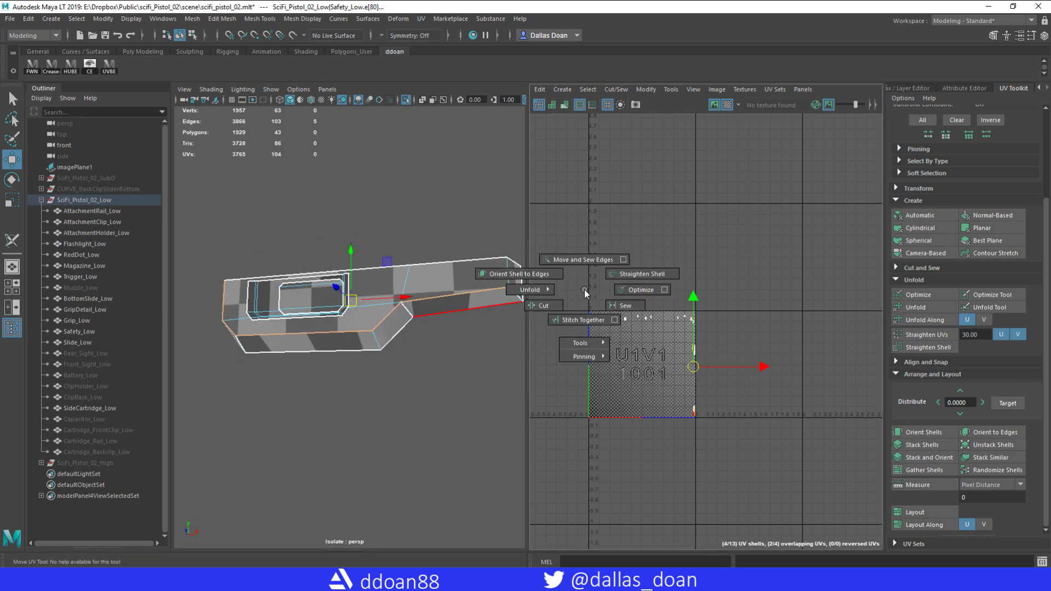
Convert a Safety_Low edge loop into a face strip and check its UVs
key("f")
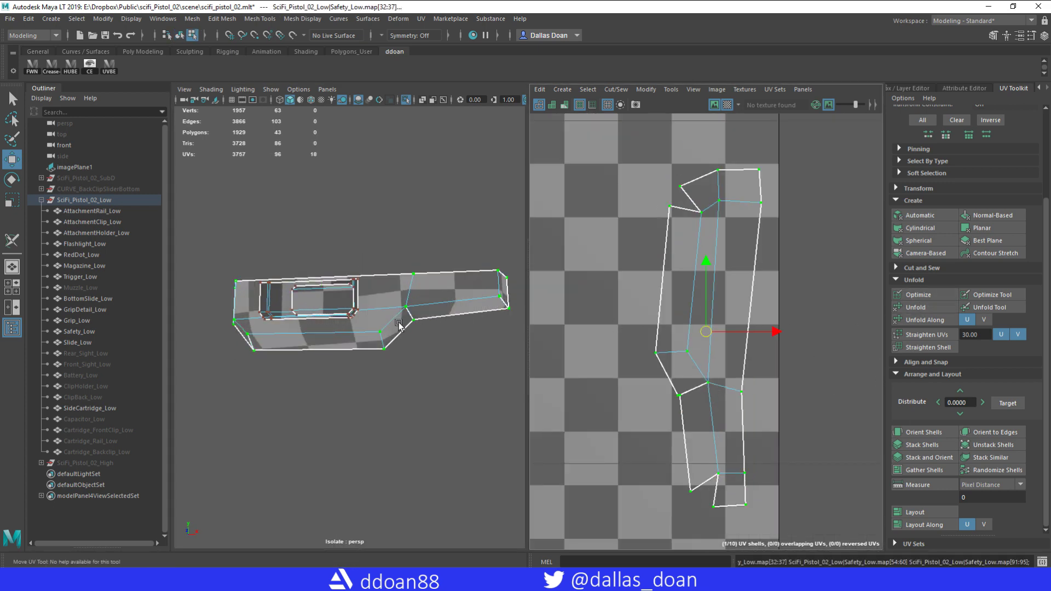
left_click(414, 298)
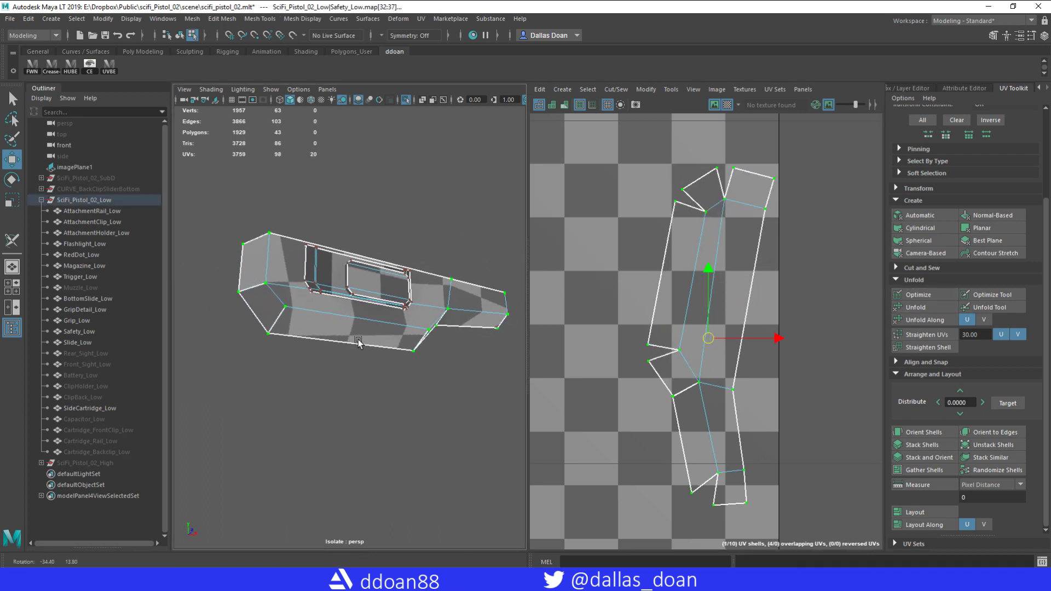
left_click_drag(358, 341, 288, 345, "alt")
mouse_move(360, 344)
left_mouse_down("alt")
mouse_move(265, 327)
mouse_move(328, 344)
mouse_move(289, 310)
mouse_move(457, 317)
mouse_move(384, 307)
left_mouse_up("alt")
key("ctrl+F11")
left_click(655, 301)
Sew Safety_Low's seam edges via the UV marking menu, then restore the full pistol view
double_click(350, 257)
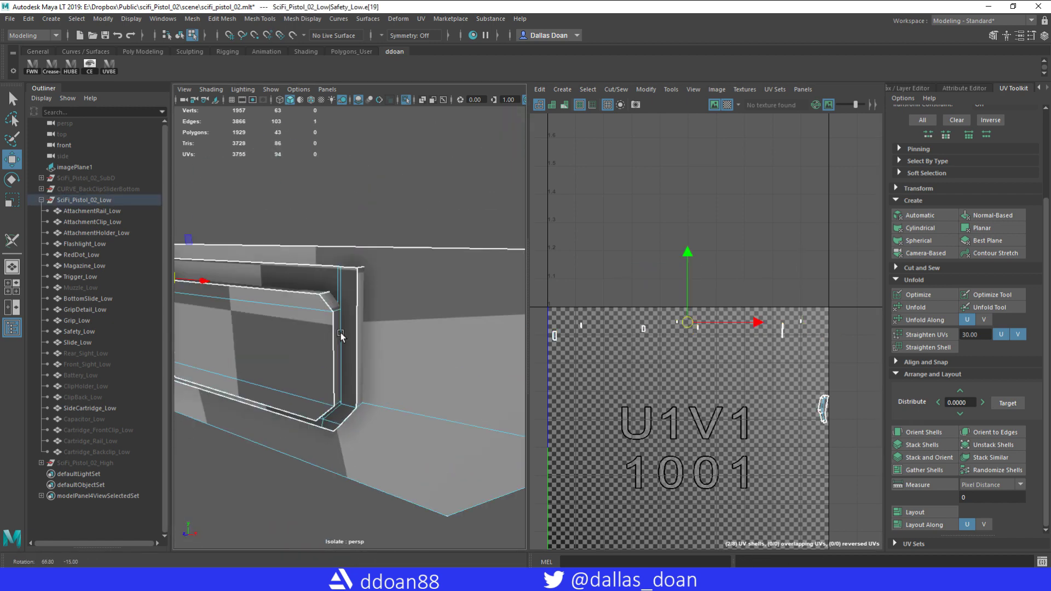
left_click_drag(350, 257, 306, 284, "alt")
right_click(634, 300, "shift")
left_click(629, 275)
left_click_drag(383, 306, 437, 324, "alt")
right_click_drag(352, 290, 411, 263)
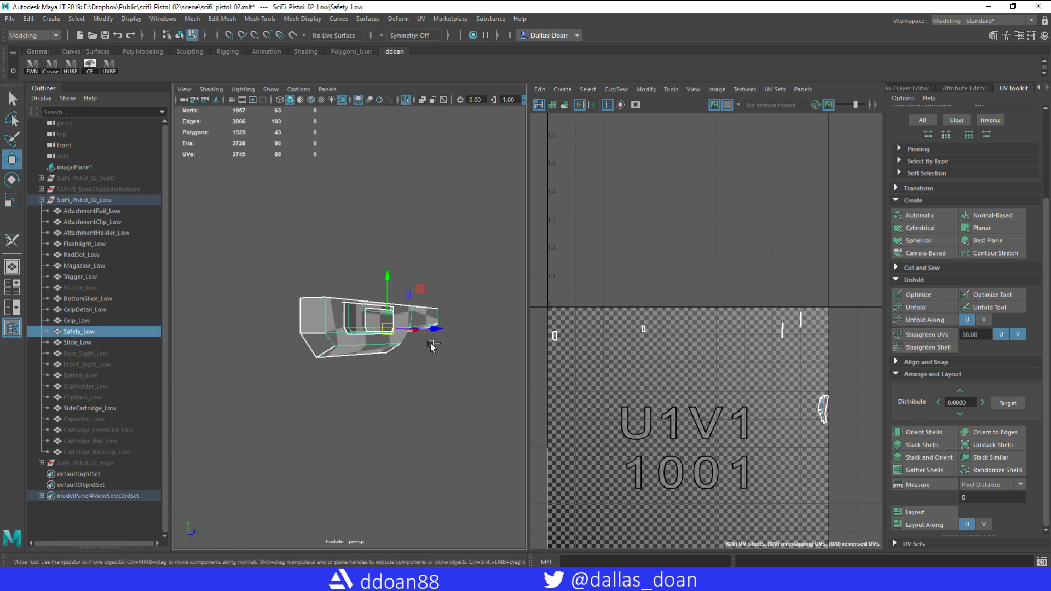
key("ctrl+1")
key("ctrl+h")
left_click_drag(368, 346, 410, 323, "alt")
left_click(411, 323)
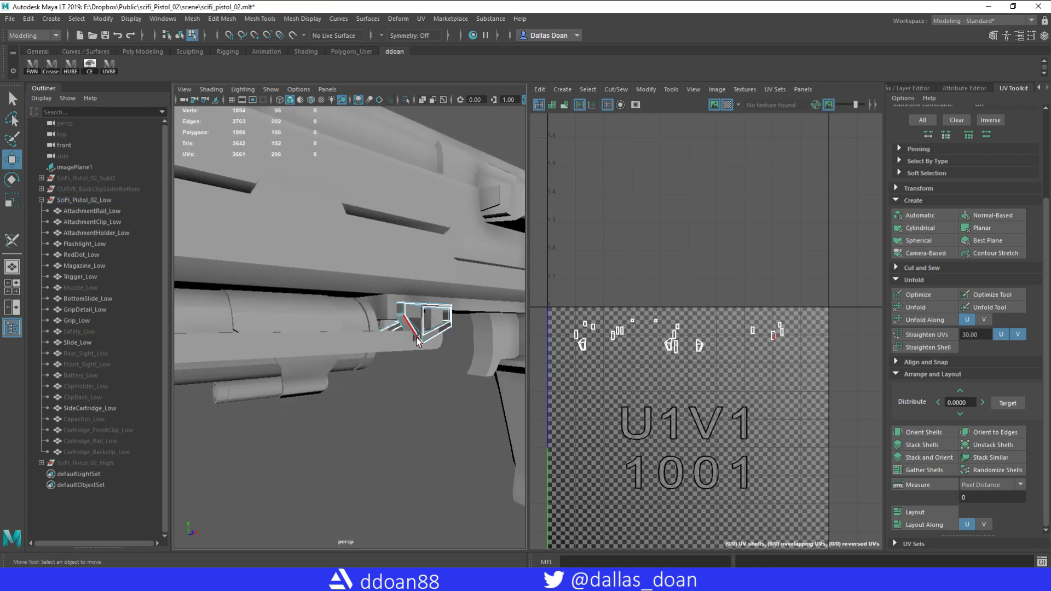
Isolate and frame AttachmentClip_Low, zooming in on its boxy end
key("ctrl+1")
key("f")
scroll(341, 293, "up", 5)
mouse_move(341, 294)
left_mouse_down("alt")
mouse_move(436, 300)
mouse_move(329, 296)
mouse_move(409, 301)
mouse_move(314, 277)
mouse_move(329, 290)
mouse_move(321, 308)
left_mouse_up("alt")
right_click_drag(321, 308, 378, 314, "alt")
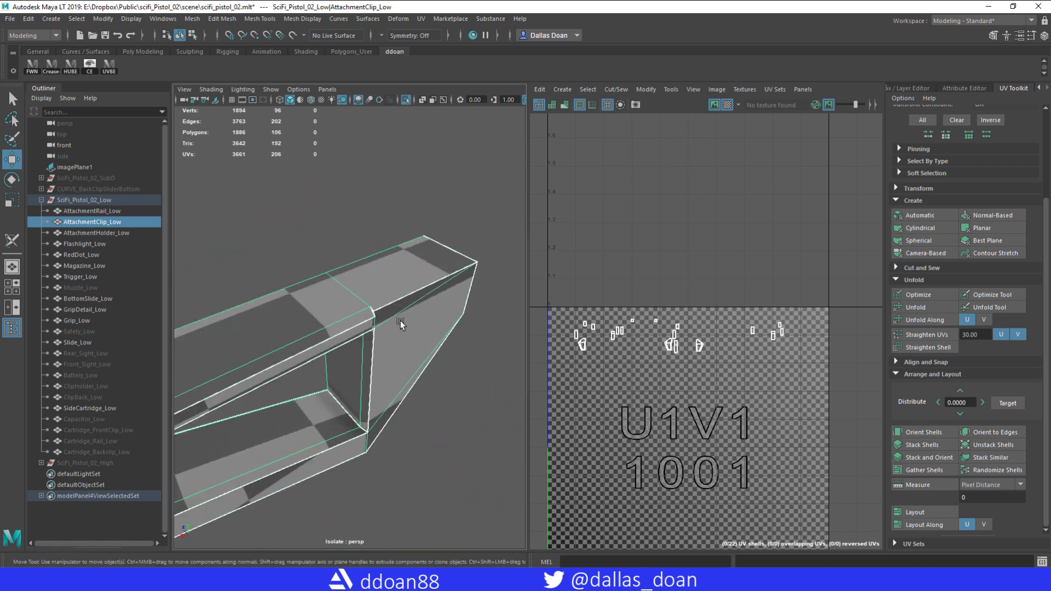
left_click_drag(481, 294, 506, 281, "alt")
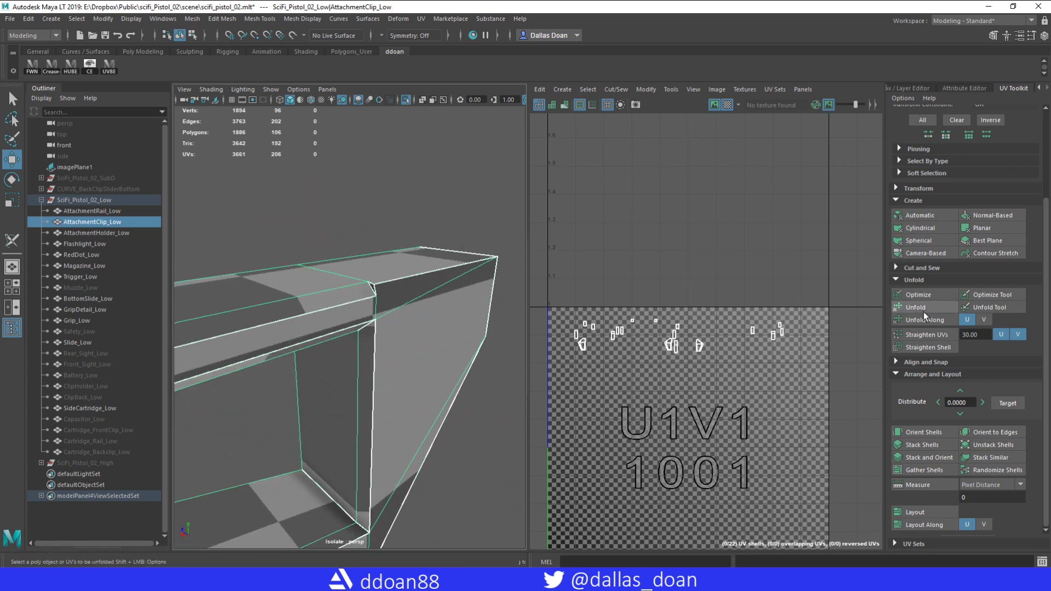
scroll(927, 301, "up", 3)
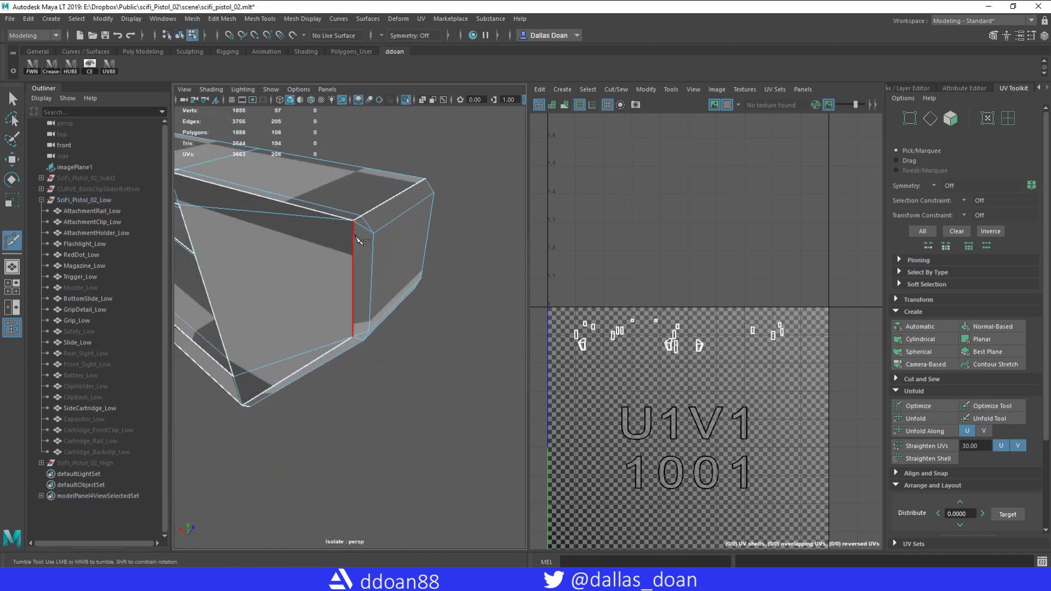
Commit the new cut edge across the clip's end and delete the unwanted edge
key("Return")
mouse_move(432, 241)
left_mouse_down("alt")
mouse_move(410, 270)
mouse_move(438, 270)
left_mouse_up("alt")
left_click_drag(361, 262, 437, 251, "alt")
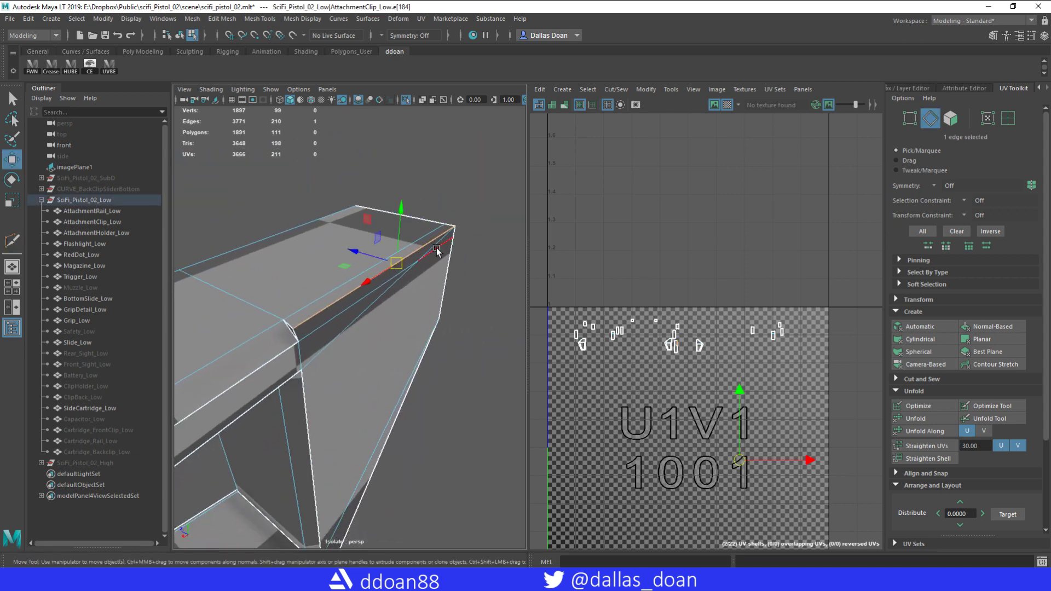
key("Delete")
left_click_drag(391, 294, 440, 274, "alt")
left_click_drag(308, 366, 423, 341, "alt")
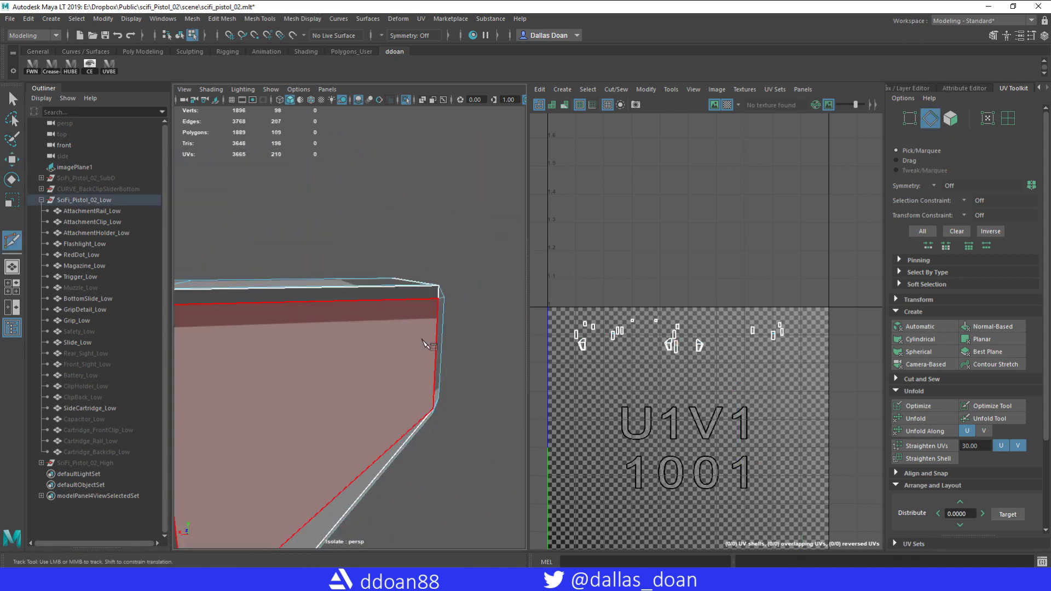
left_click_drag(345, 340, 364, 288, "alt")
left_click(1040, 89)
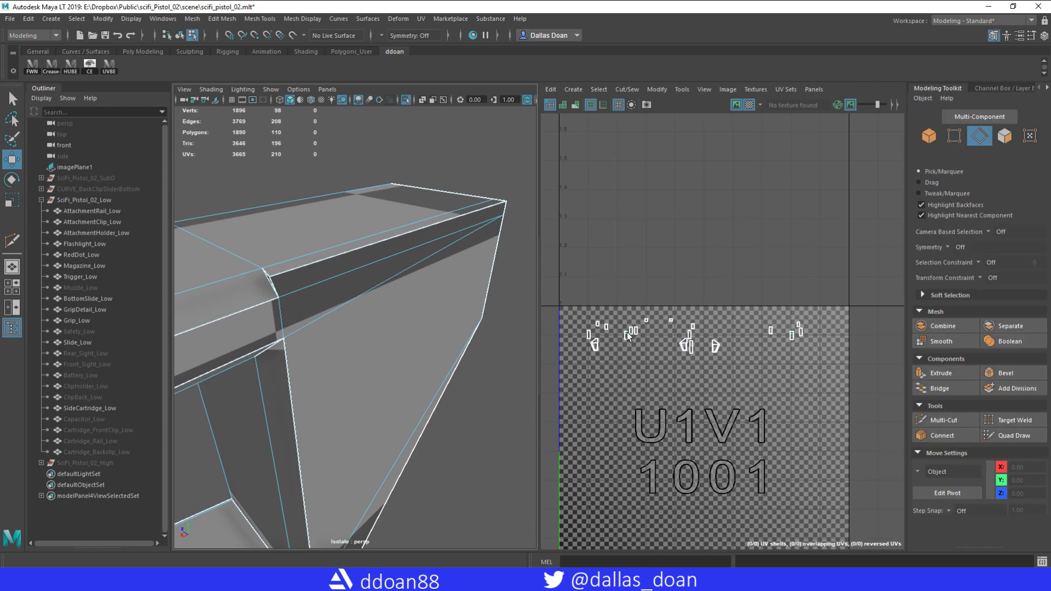
Target Weld two stray vertices into the clip's corner
left_click(1012, 420)
left_click_drag(351, 328, 320, 282, "alt")
left_click_drag(290, 250, 290, 221)
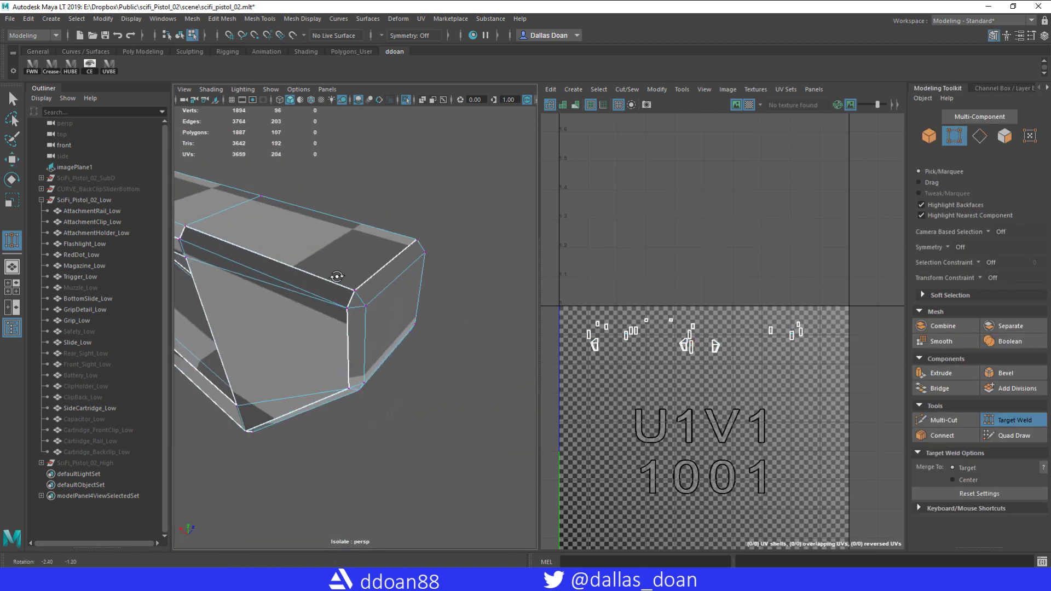
left_click_drag(335, 275, 340, 293, "alt")
right_click_drag(339, 293, 417, 332, "alt")
Multi-Cut a new edge across the clip end and delete a stray vertex
left_click(942, 420)
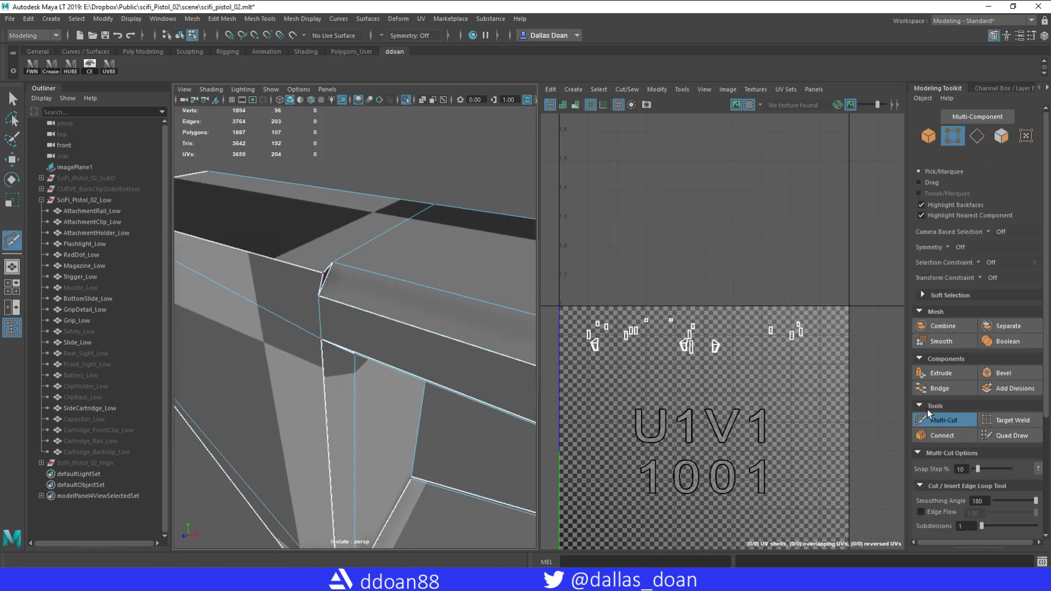
mouse_move(493, 328)
left_mouse_down("alt")
mouse_move(317, 383)
mouse_move(350, 361)
mouse_move(320, 339)
left_mouse_up("alt")
left_click(288, 339)
scroll(290, 340, "up", 3)
key("w")
right_click(345, 279)
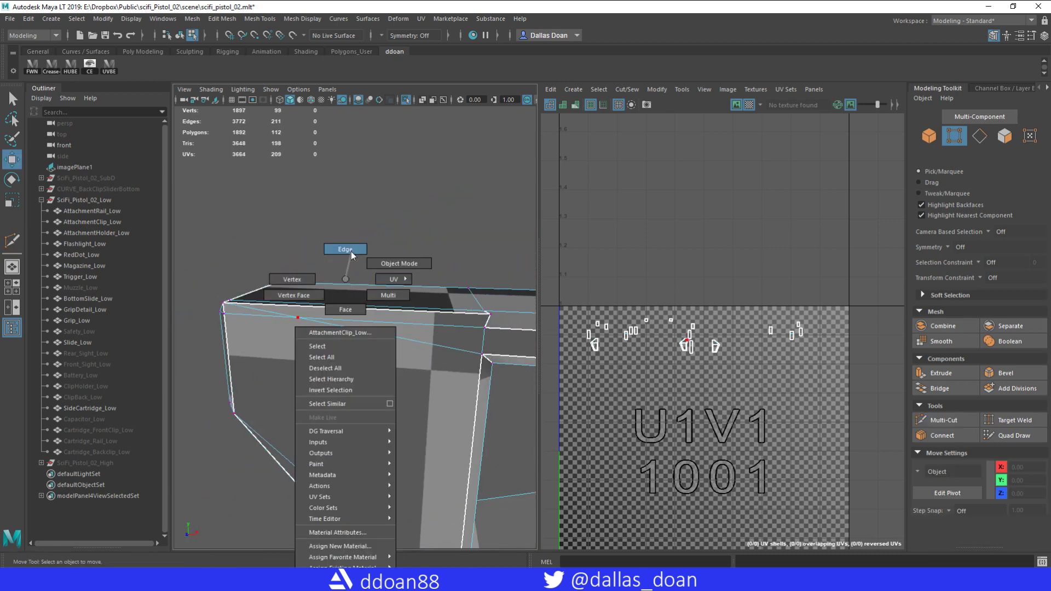
key("Delete")
Weld the corner vertices together and cut another edge across the clip corner
left_click_drag(304, 324, 830, 373, "alt")
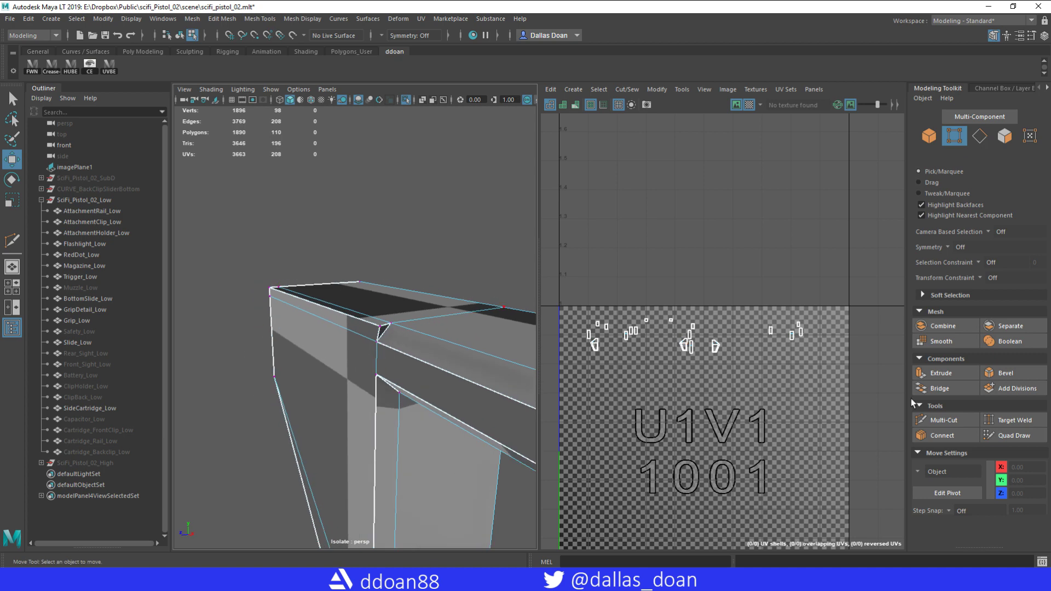
left_click_drag(383, 326, 378, 338)
left_click_drag(378, 339, 355, 349, "alt")
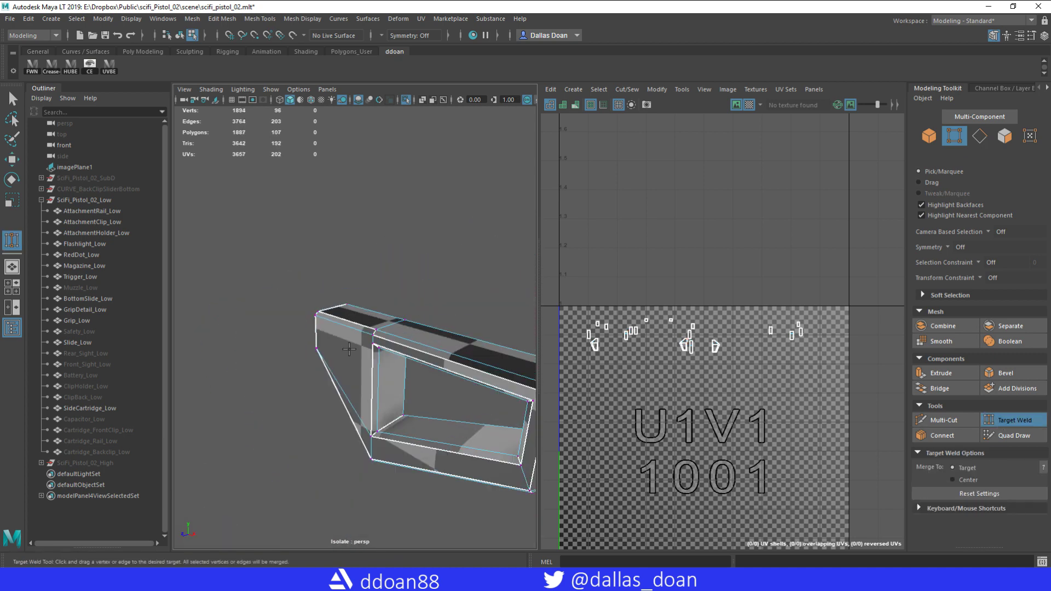
scroll(376, 327, "down", 3)
scroll(384, 334, "up", 5)
scroll(422, 361, "up", 2)
left_click_drag(422, 362, 826, 351, "alt")
left_click(340, 333)
left_click(351, 340)
key("w")
scroll(352, 328, "down", 5)
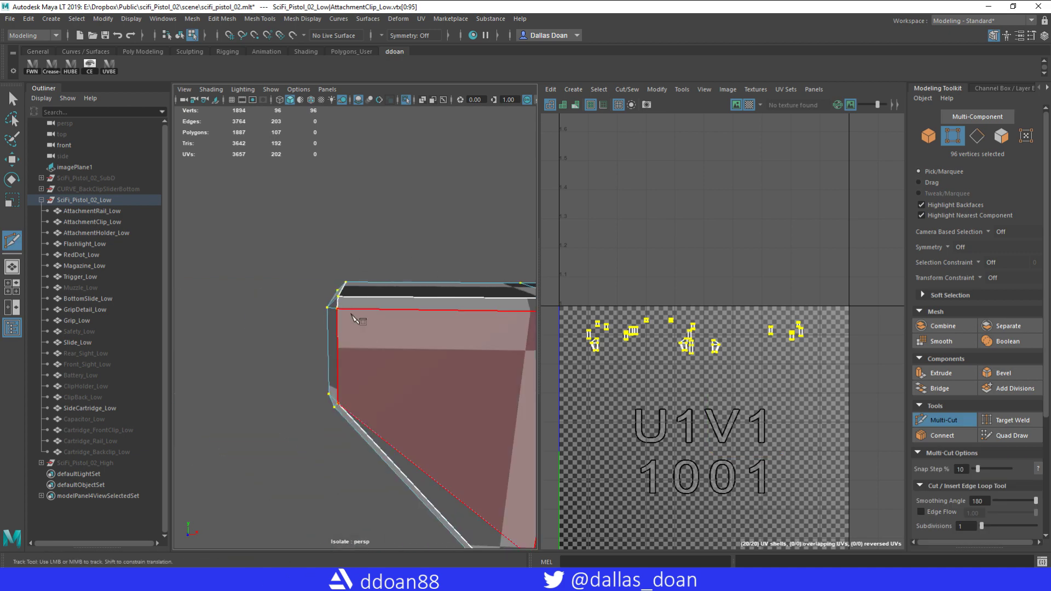
mouse_move(352, 328)
left_mouse_down("alt")
mouse_move(453, 334)
mouse_move(362, 313)
left_mouse_up("alt")
Select seam edges on the clip and sew their UVs together
key("F10")
left_click(412, 312)
mouse_move(412, 312)
left_mouse_down("alt")
mouse_move(430, 359)
mouse_move(401, 336)
mouse_move(403, 312)
mouse_move(284, 348)
mouse_move(232, 283)
mouse_move(393, 329)
mouse_move(422, 317)
mouse_move(416, 353)
mouse_move(444, 360)
mouse_move(258, 368)
mouse_move(475, 327)
mouse_move(423, 346)
mouse_move(429, 368)
mouse_move(398, 328)
mouse_move(447, 306)
left_mouse_up("alt")
scroll(403, 312, "up", 5)
left_click(404, 311)
left_click(232, 284, "shift")
left_click(416, 352, "shift")
left_click(359, 352)
left_click(387, 352)
left_click(448, 307)
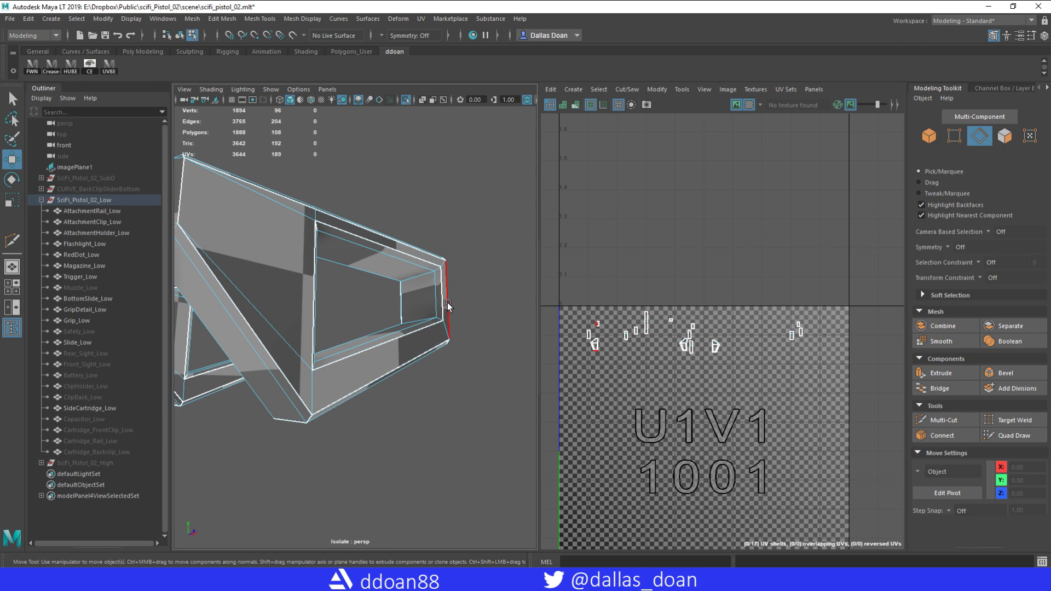
Sew the first batch of seam edges on the clip's UVs
mouse_move(341, 212)
left_mouse_down("alt")
mouse_move(380, 265)
mouse_move(376, 321)
mouse_move(322, 336)
mouse_move(428, 327)
mouse_move(452, 310)
mouse_move(329, 309)
mouse_move(364, 328)
left_mouse_up("alt")
left_click(492, 328)
right_click_drag(364, 329, 317, 316, "alt")
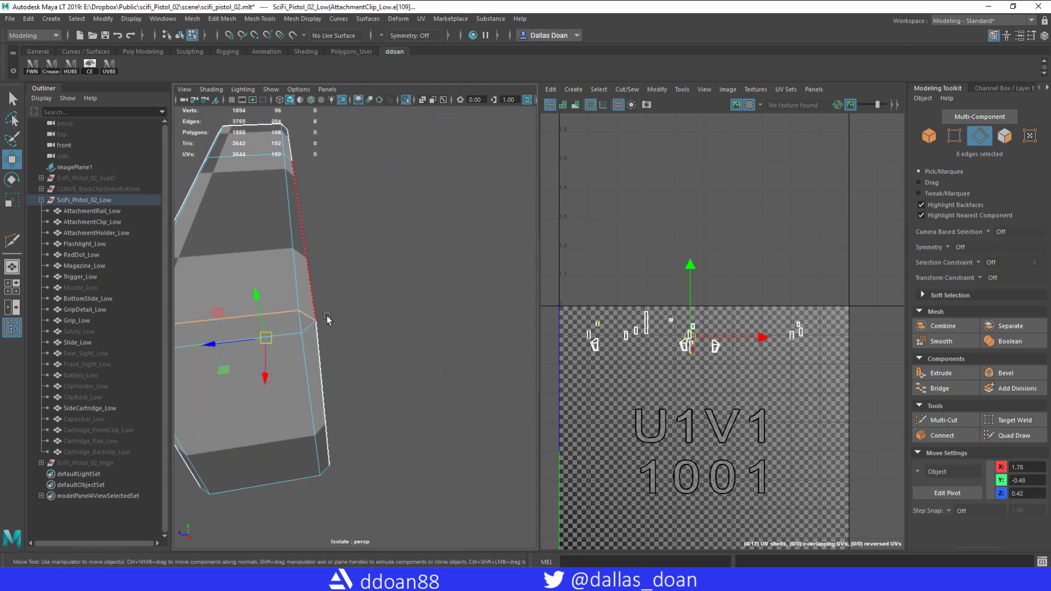
Select several more seam edges around the clip and sew their UVs together
right_click_drag(673, 241, 660, 259, "shift")
mouse_move(416, 273)
left_mouse_down("alt")
mouse_move(435, 242)
mouse_move(372, 252)
mouse_move(445, 290)
left_mouse_up("alt")
left_click(394, 298)
left_click(444, 290)
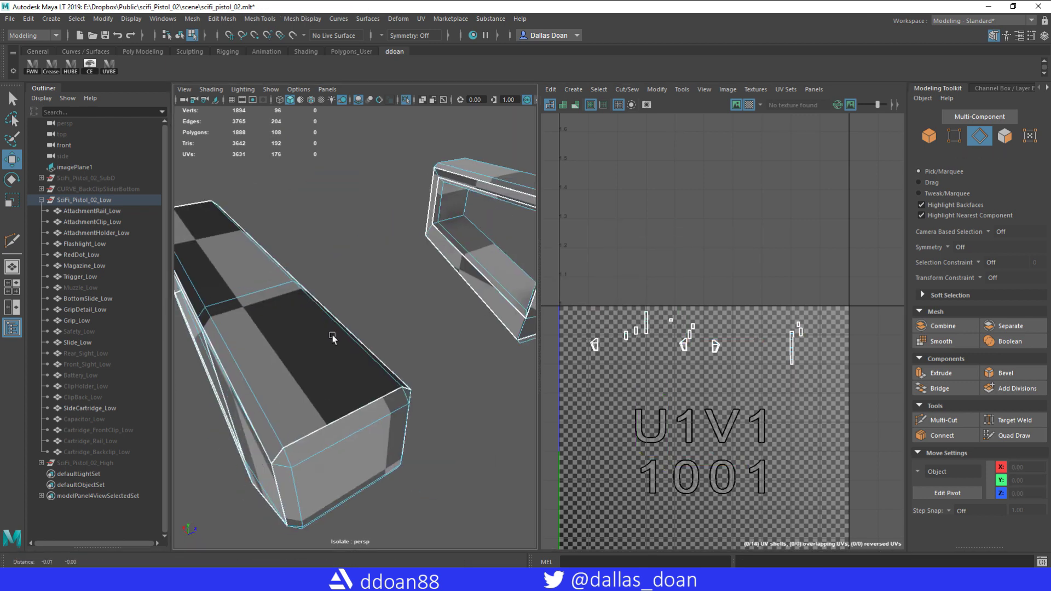
mouse_move(362, 315)
left_mouse_down("alt")
mouse_move(305, 403)
mouse_move(329, 350)
mouse_move(296, 329)
mouse_move(357, 350)
left_mouse_up("alt")
left_click(304, 403, "shift")
left_click(277, 304, "shift")
left_click(379, 305, "shift")
left_click_drag(379, 305, 350, 285, "alt")
right_click(669, 261, "shift")
right_click_drag(670, 265, 710, 276, "shift")
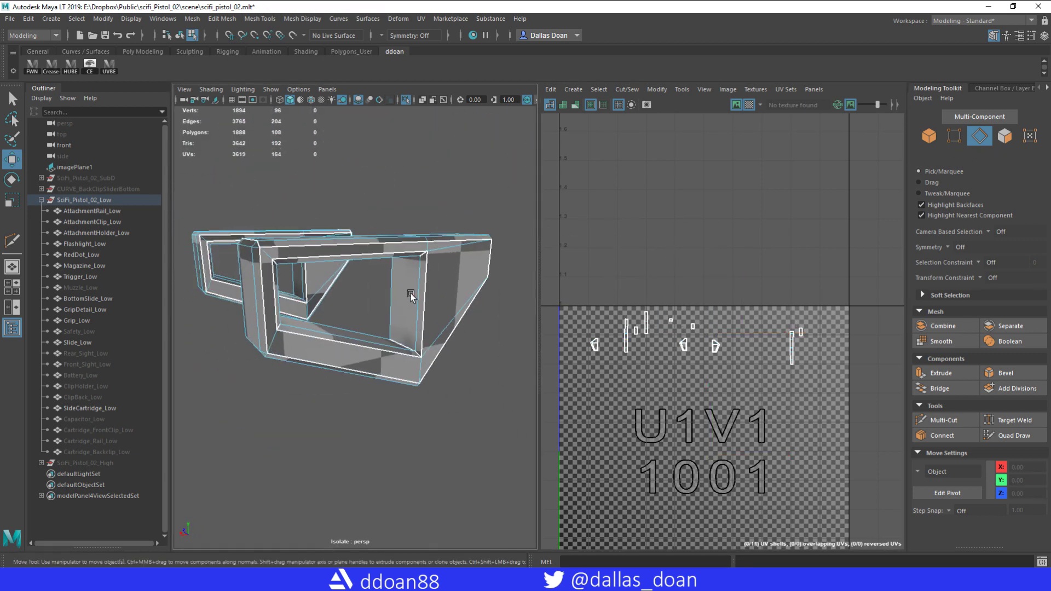
Select all of the clip's UVs and unfold them into 8 shells
left_click_drag(413, 298, 426, 327, "alt")
scroll(404, 324, "up", 5)
double_click(401, 327)
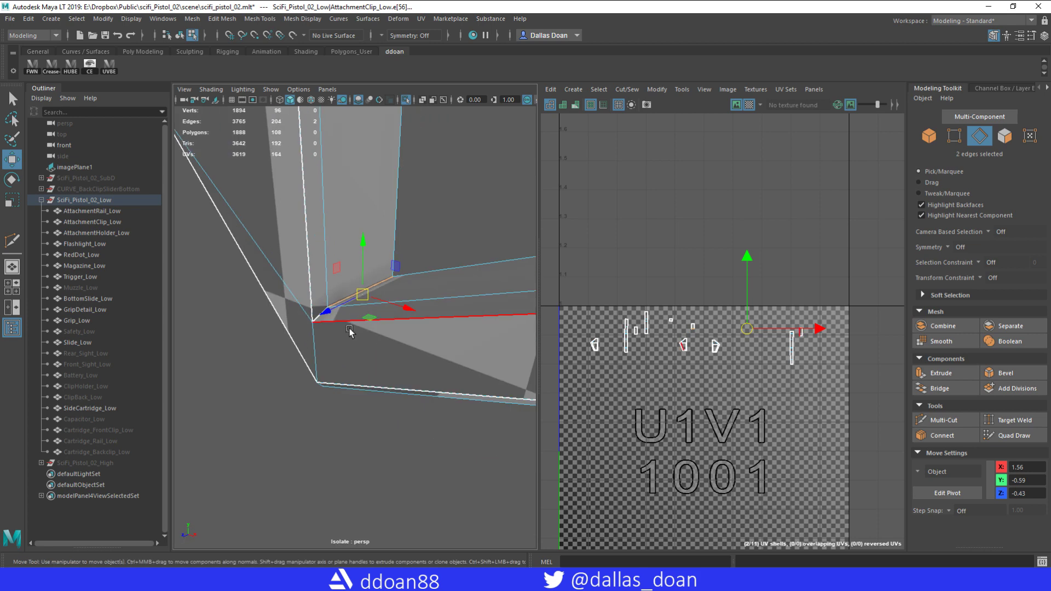
mouse_move(401, 327)
left_mouse_down("alt")
mouse_move(468, 246)
mouse_move(326, 318)
left_mouse_up("alt")
scroll(406, 344, "down", 5)
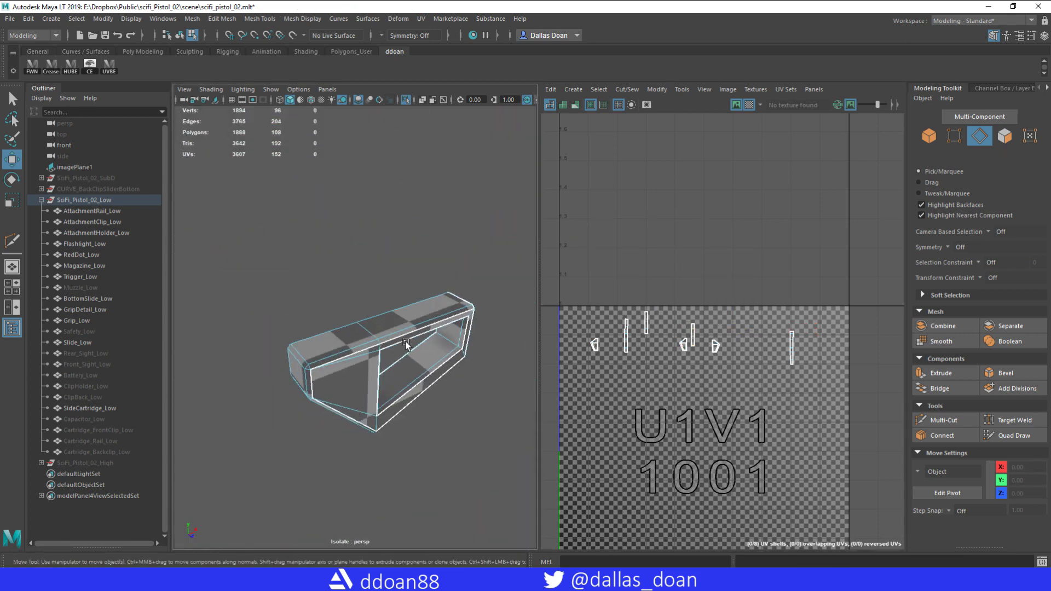
left_click_drag(429, 302, 632, 287, "alt")
right_click_drag(632, 287, 632, 328, "ctrl")
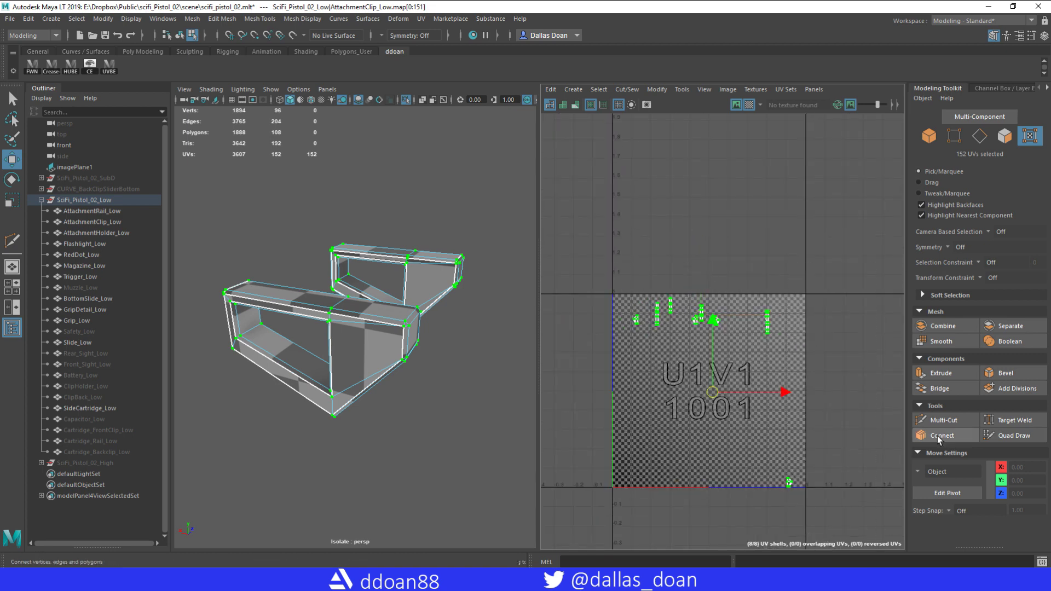
left_click(1033, 90)
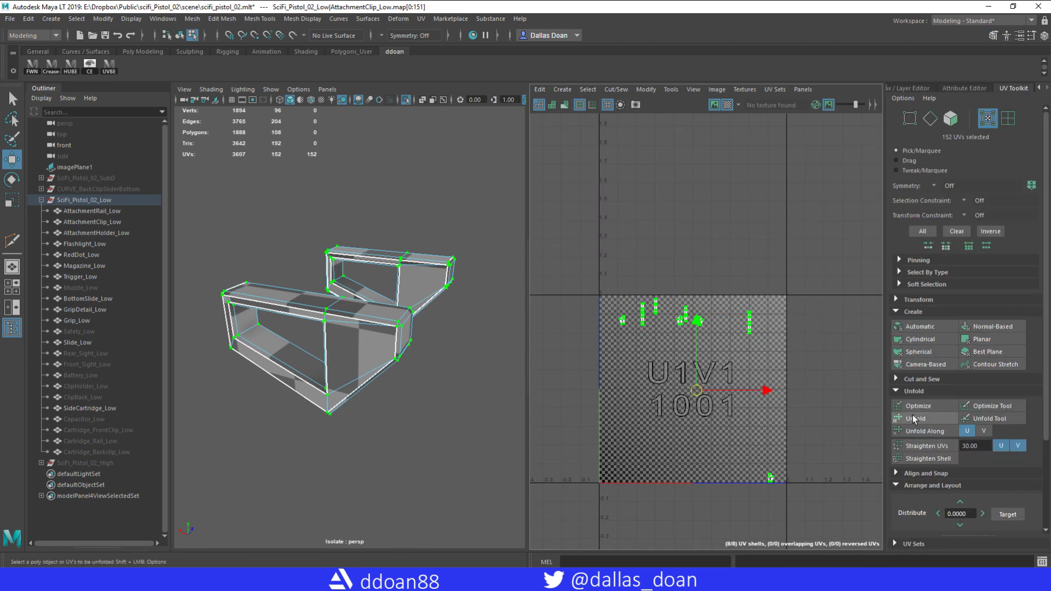
Exit isolation, hide the clip, and select AttachmentRail_Low
key("ctrl+1")
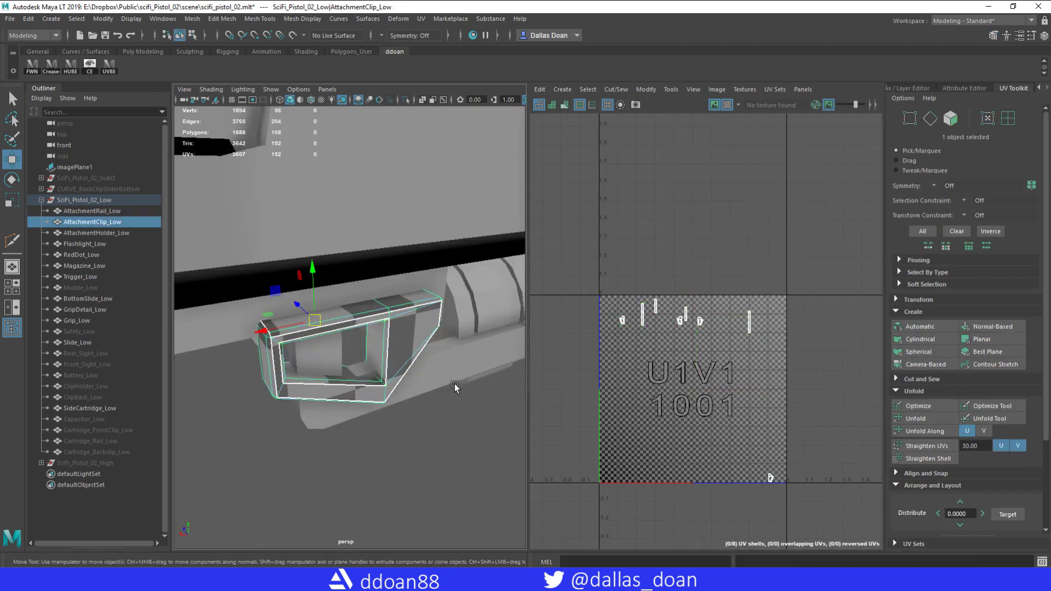
key("ctrl+h")
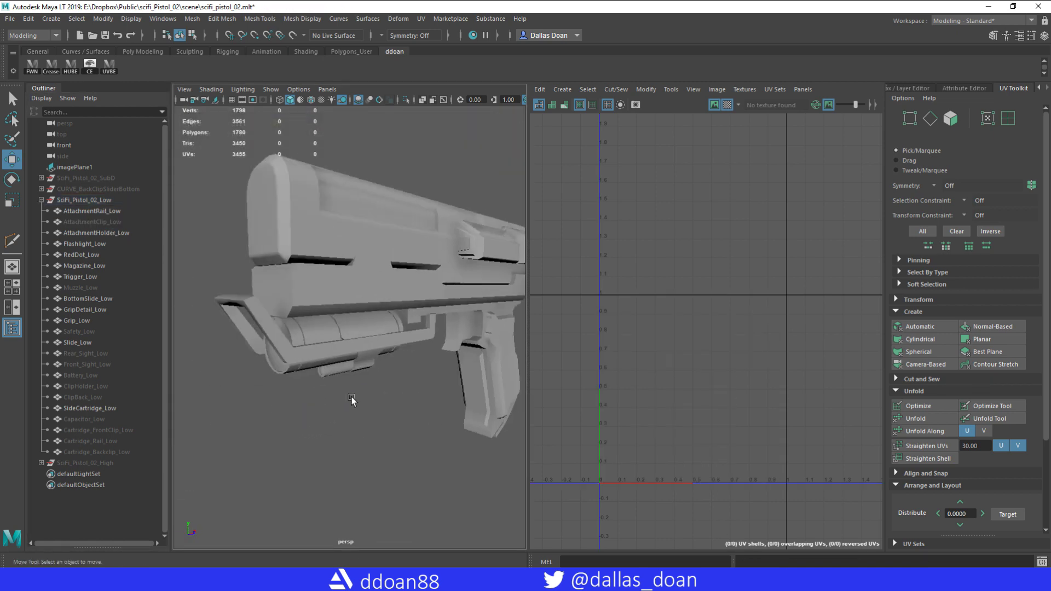
left_click(334, 366)
right_click_drag(351, 400, 409, 412, "alt")
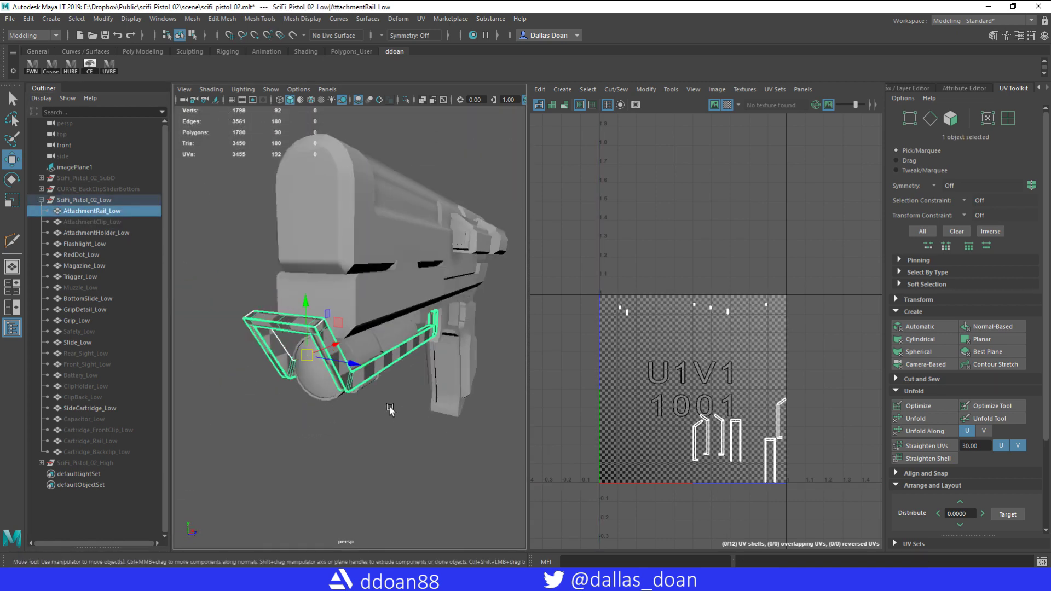
Isolate AttachmentRail_Low, sew its end edges' UVs from 192 to 180, then exit isolation
key("ctrl+1")
left_click_drag(409, 411, 446, 394, "alt")
mouse_move(345, 293)
left_mouse_down("alt")
mouse_move(305, 366)
mouse_move(375, 373)
left_mouse_up("alt")
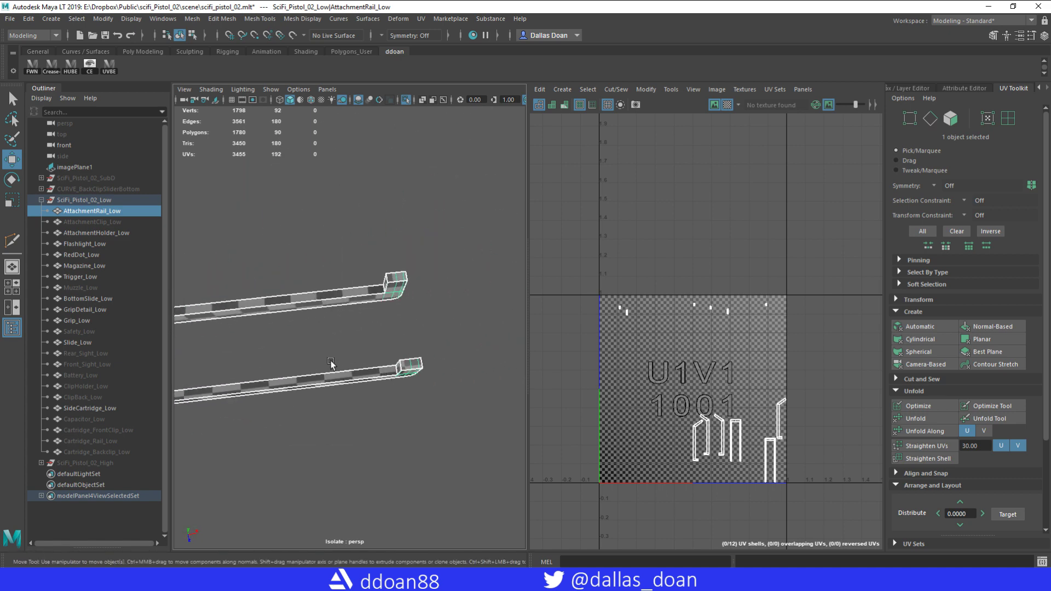
left_click_drag(383, 338, 433, 355, "alt")
right_click_drag(435, 328, 435, 285)
left_click_drag(435, 285, 328, 307, "alt")
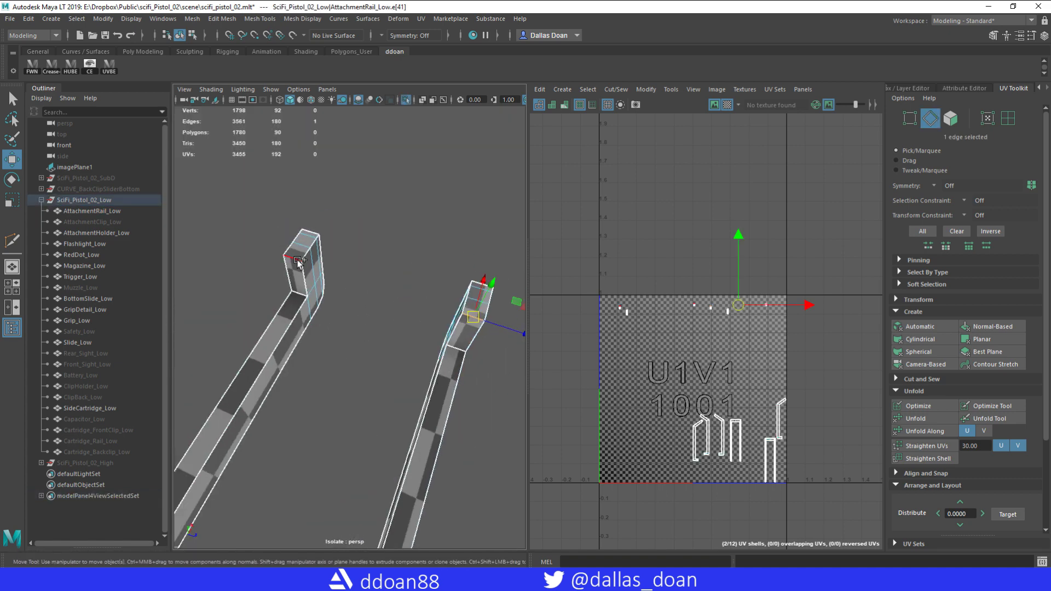
left_click(287, 310, "shift")
left_click_drag(515, 334, 345, 306, "alt")
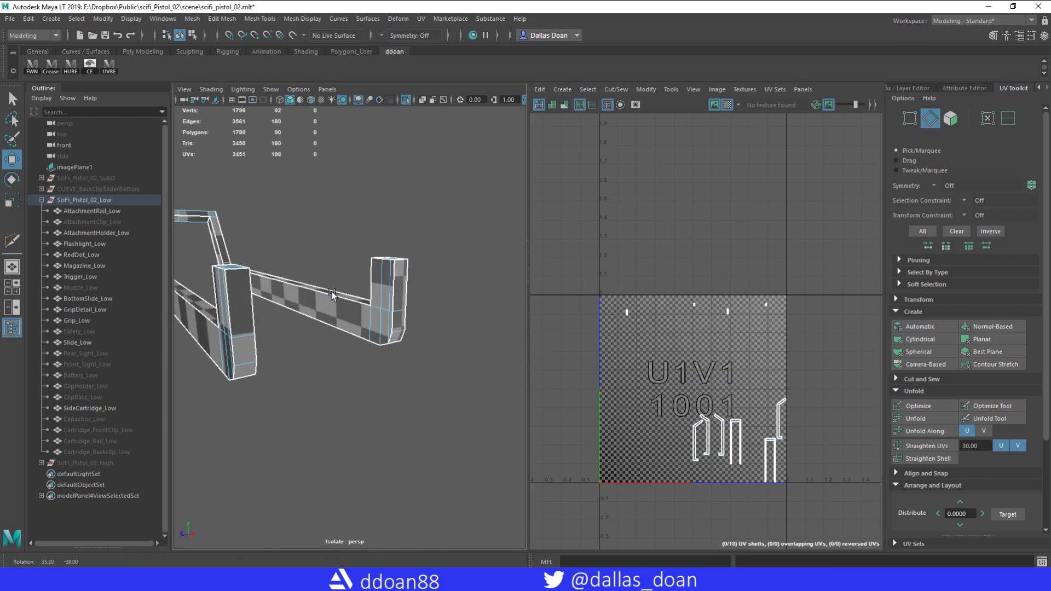
left_click_drag(249, 266, 371, 346, "alt")
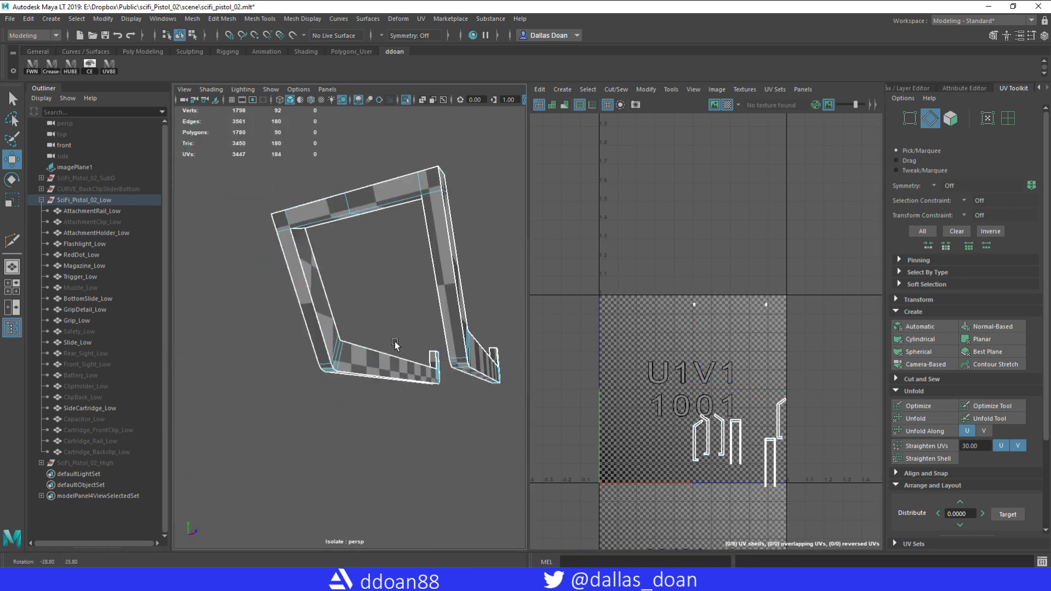
left_click_drag(390, 305, 217, 386, "alt")
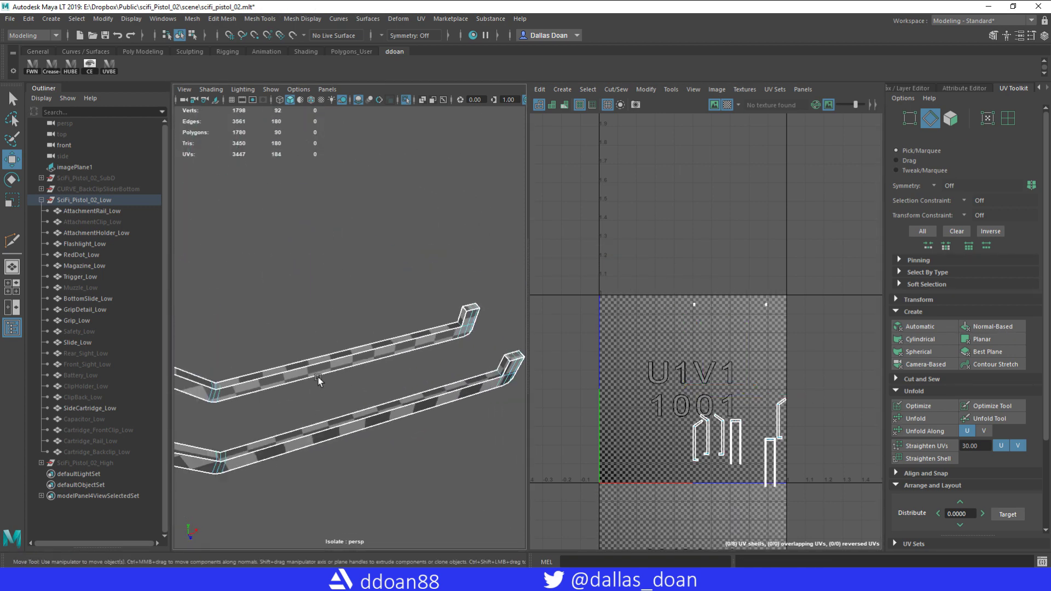
left_click_drag(371, 347, 330, 352, "alt")
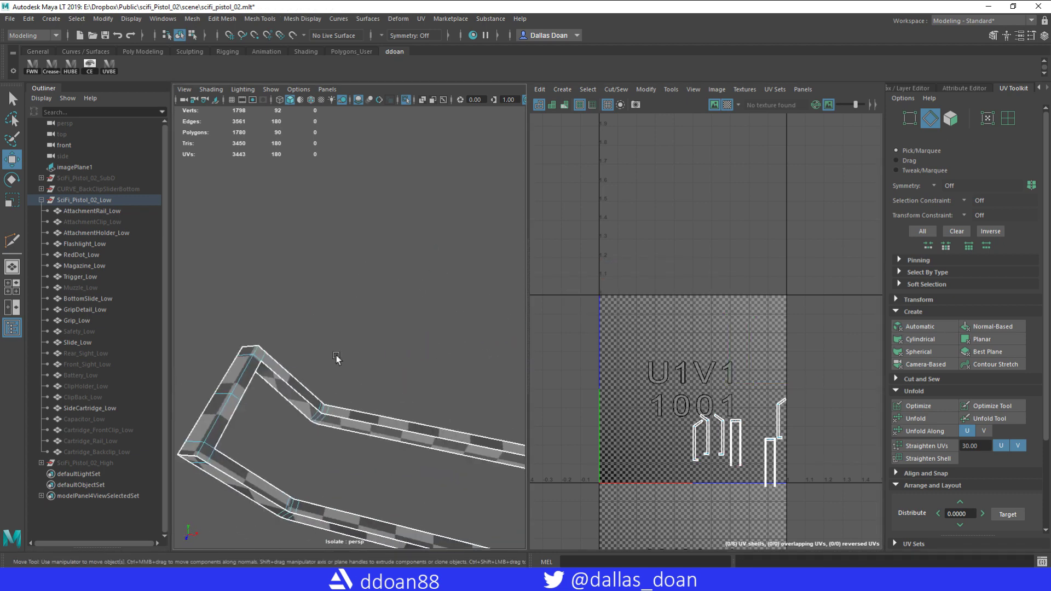
key("ctrl+1")
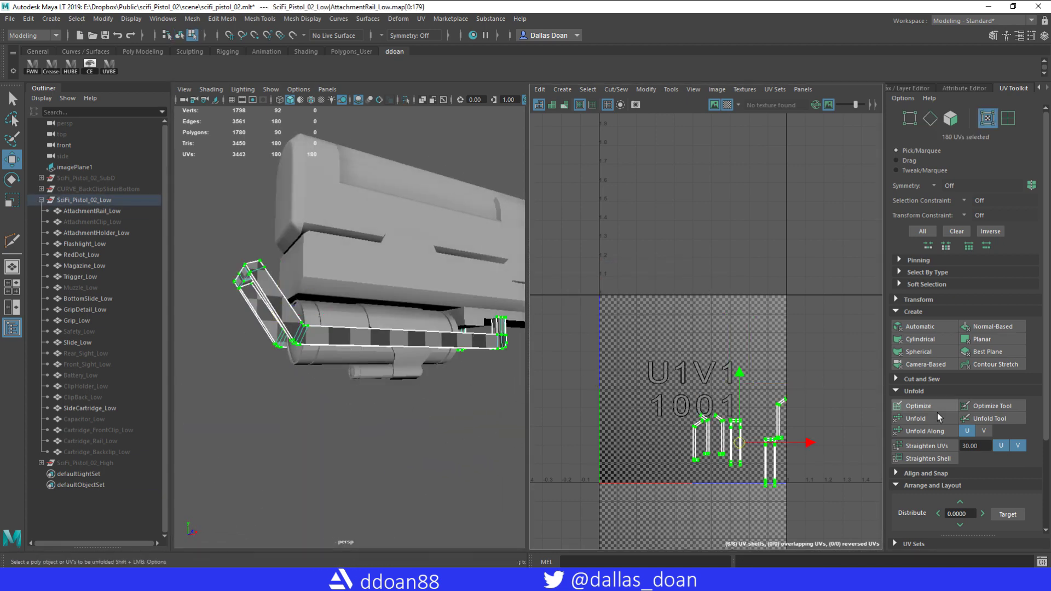
Select the rail's whole UV shell and lay it flat
double_click(769, 462)
scroll(712, 395, "up", 2)
key("e")
left_click_drag(728, 356, 690, 414)
key("w")
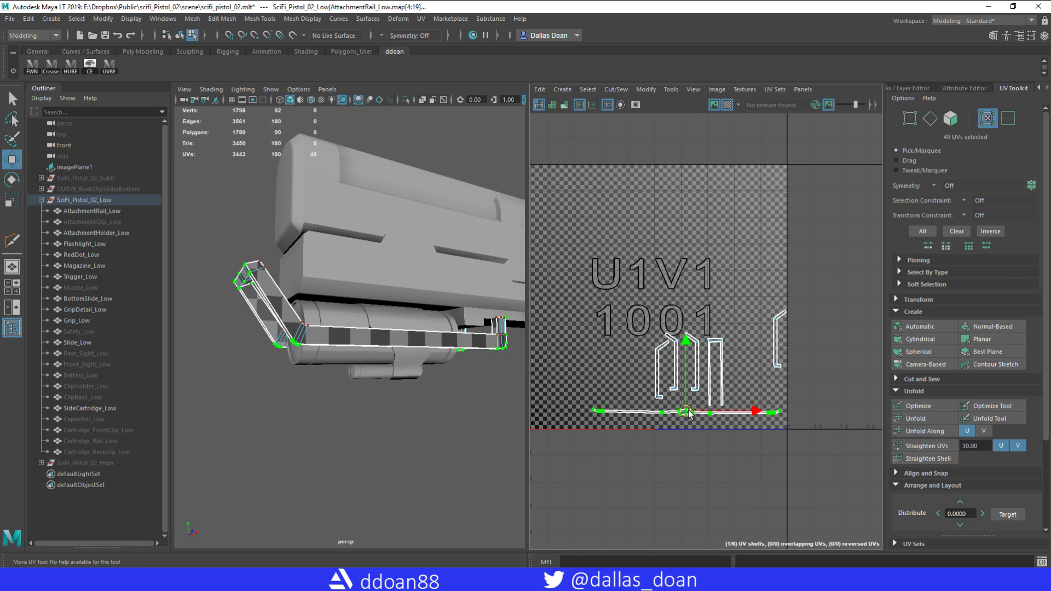
scroll(701, 405, "up", 3)
Cut the rail's UVs along the edge loop at its bend
mouse_move(364, 362)
left_mouse_down("alt")
mouse_move(387, 354)
mouse_move(433, 366)
left_mouse_up("alt")
scroll(383, 373, "up", 5)
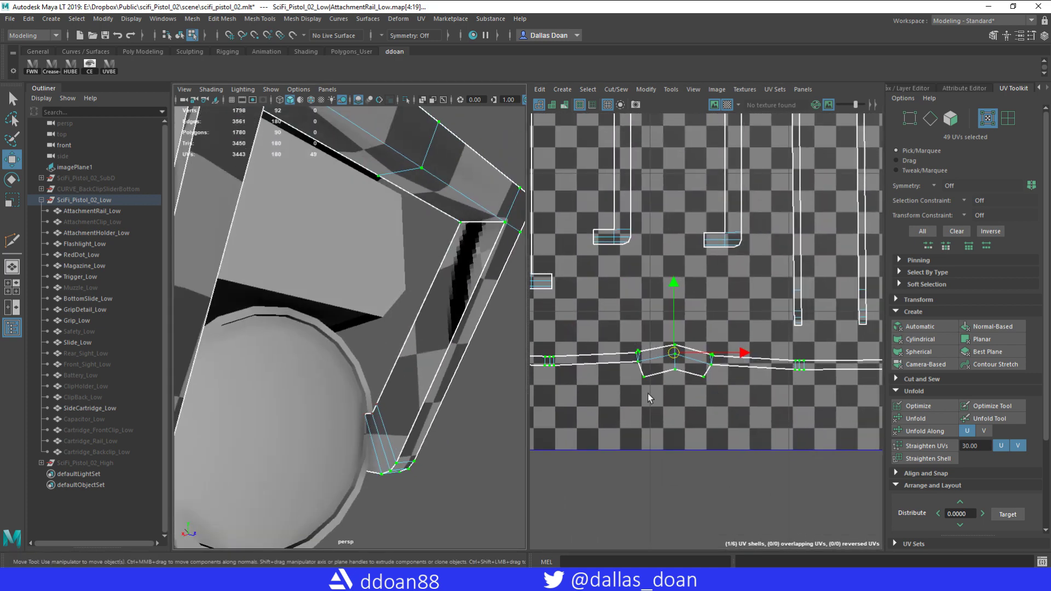
scroll(450, 344, "down", 5)
left_click(328, 383)
left_click_drag(328, 383, 361, 377, "alt")
right_click_drag(675, 306, 649, 302, "shift")
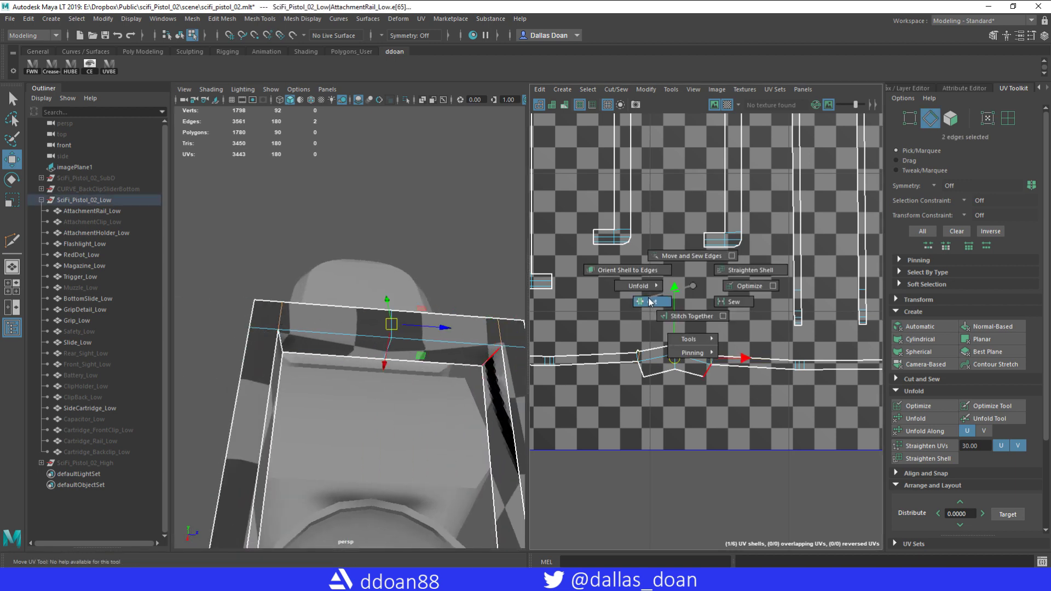
right_click_drag(728, 361, 711, 345, "shift")
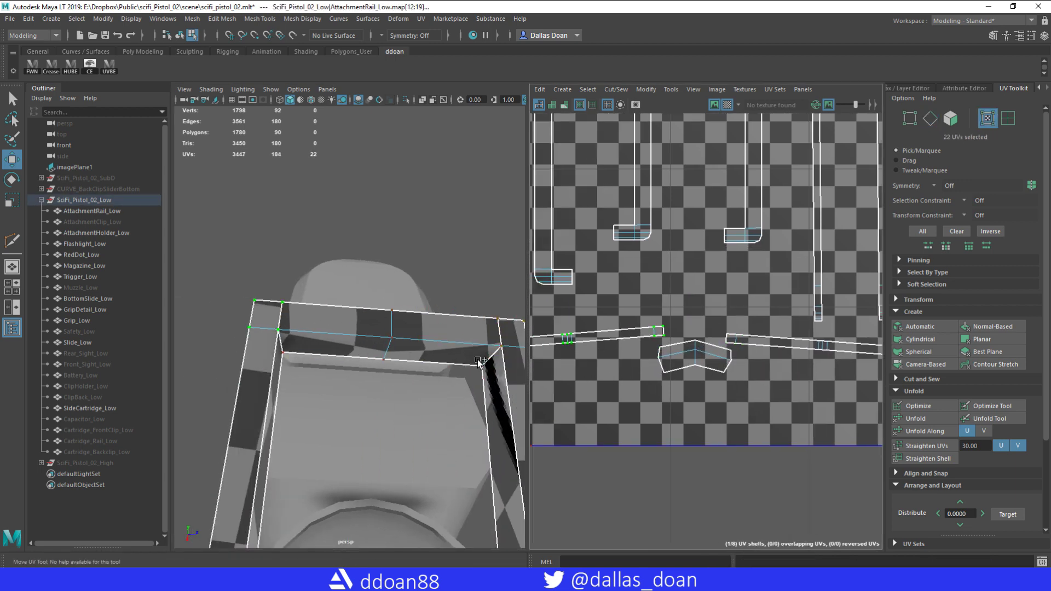
Deselect and hide the finished AttachmentRail_Low
left_click_drag(383, 356, 416, 351, "alt")
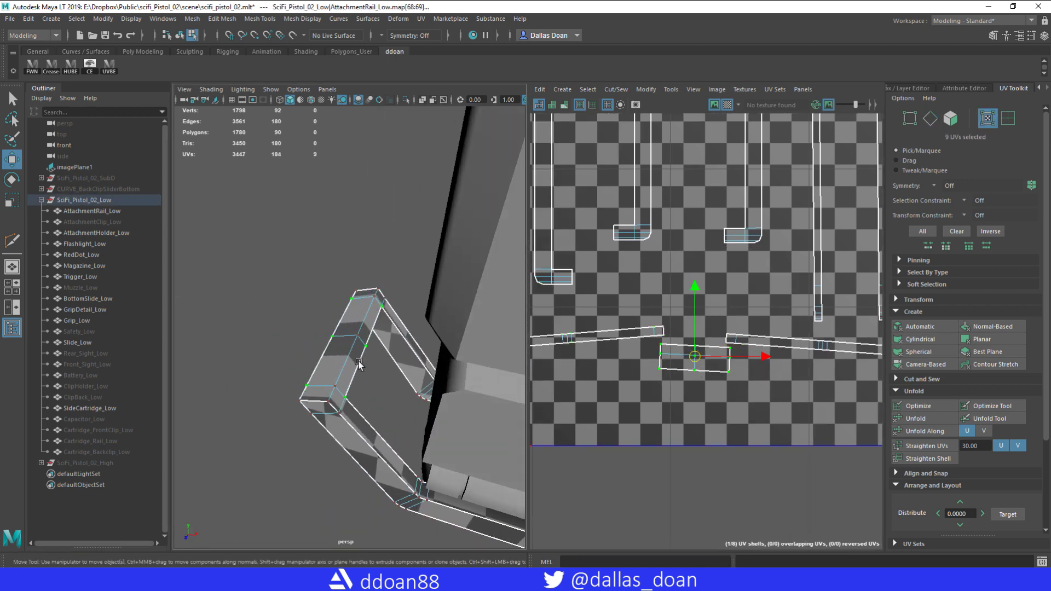
double_click(339, 351)
key("f")
key("F8")
key("f")
key("ctrl+h")
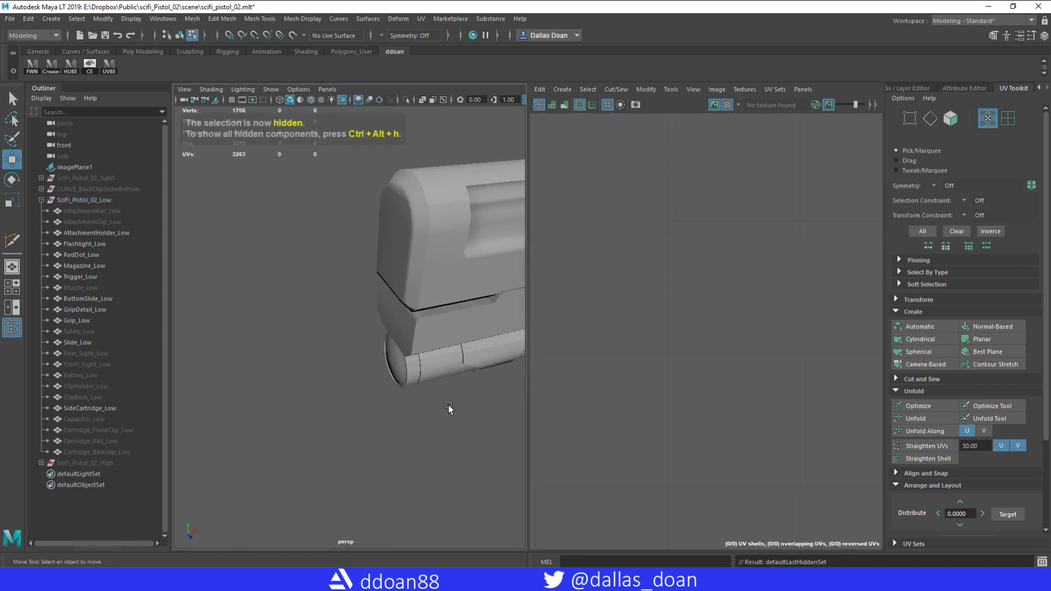
Save the scene, then select, isolate and frame AttachmentHolder_Low in edge mode
key("ctrl+s")
left_click(340, 361)
key("ctrl+1")
key("f")
mouse_move(371, 386)
left_mouse_down("alt")
mouse_move(420, 353)
mouse_move(432, 271)
mouse_move(418, 361)
mouse_move(401, 265)
left_mouse_up("alt")
key("F10")
Select seam edges on the holder
scroll(421, 353, "up", 3)
left_click(418, 361)
key("F10")
left_click(471, 335)
left_click_drag(471, 335, 488, 241, "alt")
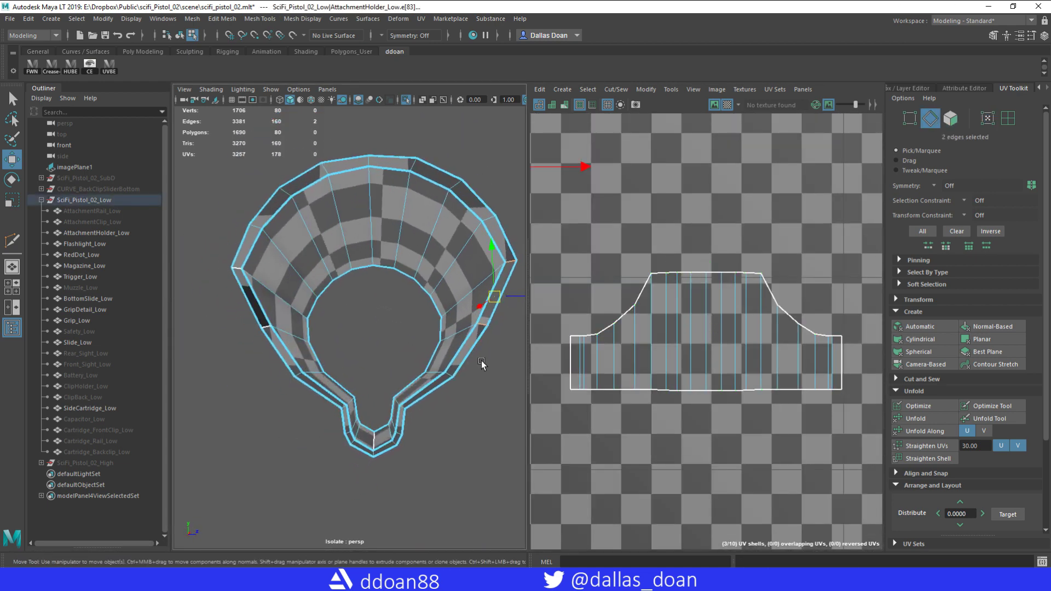
left_click_drag(307, 347, 328, 339, "alt")
scroll(329, 339, "down", 3)
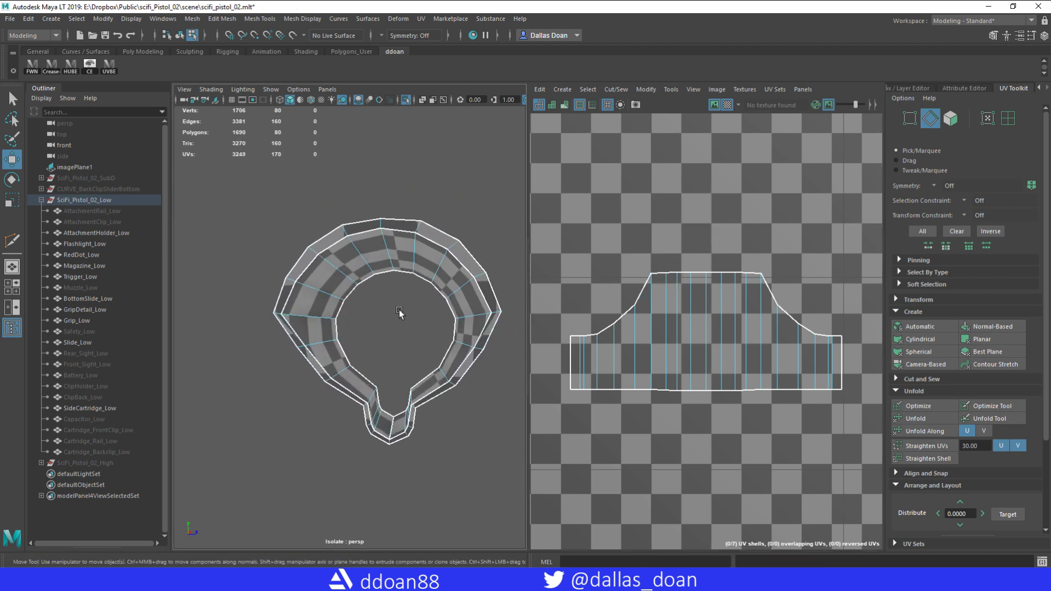
Select the holder's inner ring and outer faces
key("F11")
left_click(328, 339)
scroll(283, 336, "up", 5)
scroll(283, 336, "down", 3)
left_click_drag(340, 180, 305, 206, "alt")
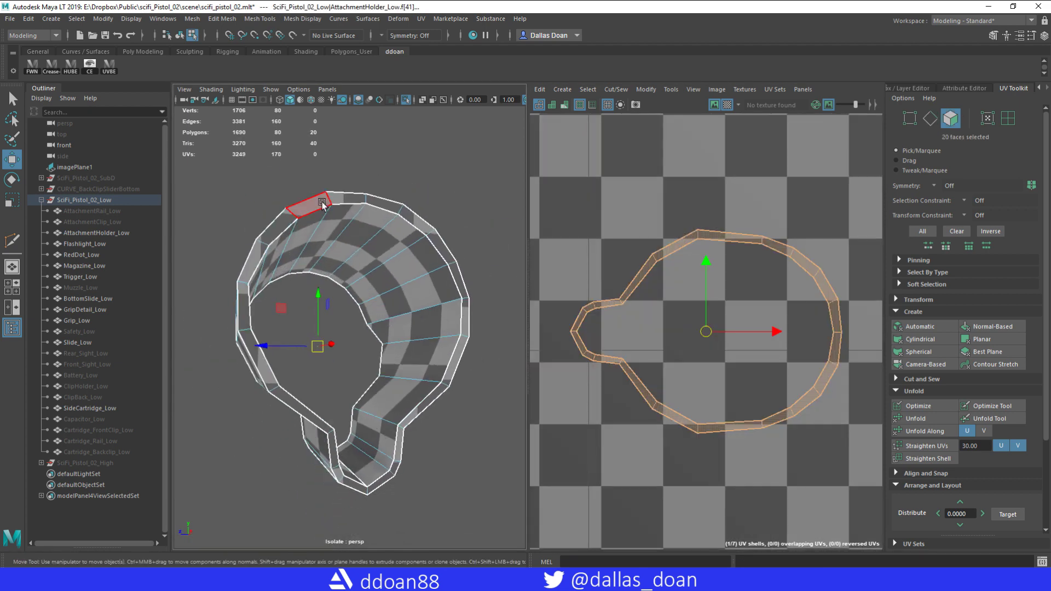
left_click(305, 206)
scroll(414, 293, "up", 5)
Pick a final seam edge and unfold the holder into a flat 4-shell strip
key("F10")
left_click(449, 294)
mouse_move(414, 293)
left_mouse_down("alt")
mouse_move(438, 306)
mouse_move(382, 306)
left_mouse_up("alt")
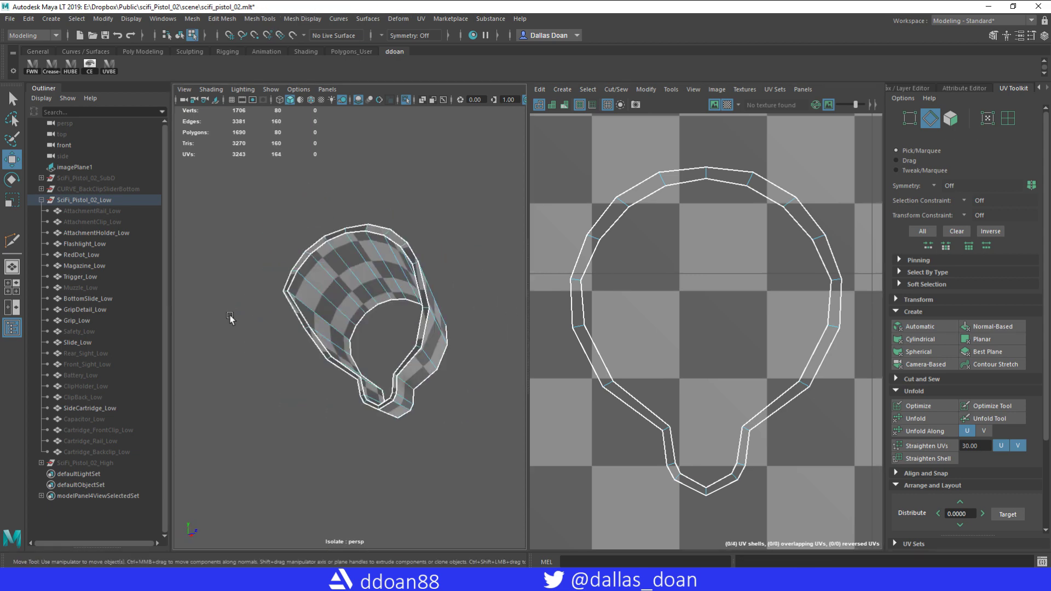
right_click_drag(388, 333, 430, 343, "shift")
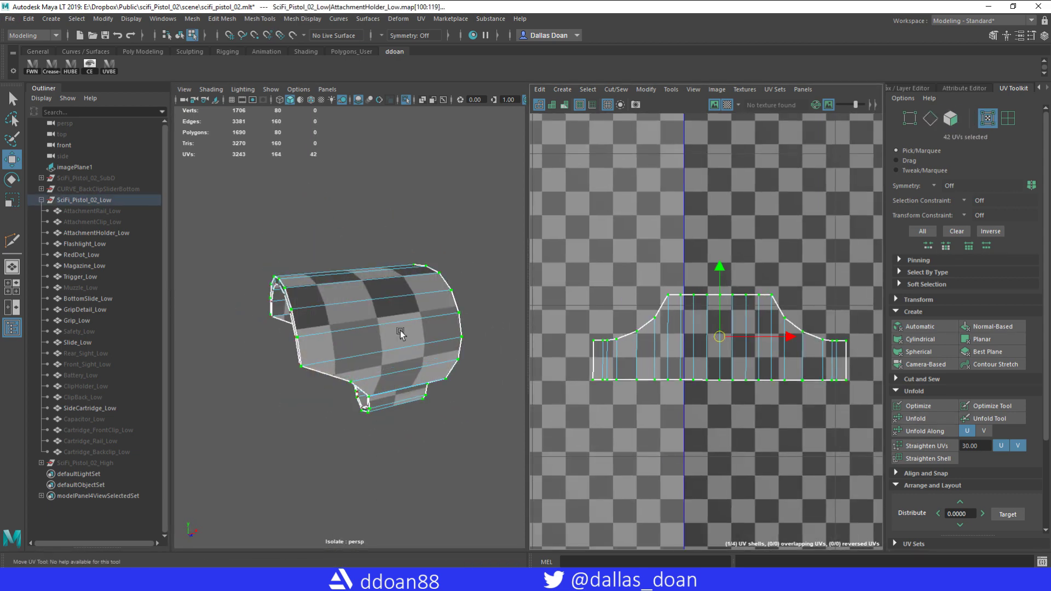
Exit isolation, hide the holder, and select the RedDot_Low cylinder
right_click(376, 295, "shift")
key("ctrl+1")
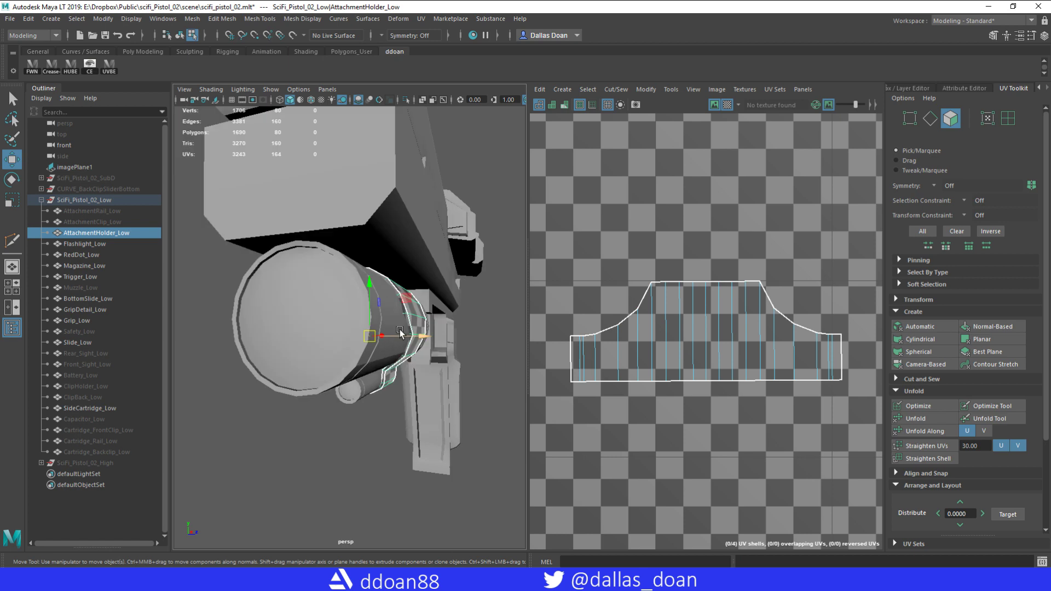
key("ctrl+h")
left_click_drag(339, 307, 313, 318, "alt")
scroll(314, 317, "down", 5)
left_click(356, 345)
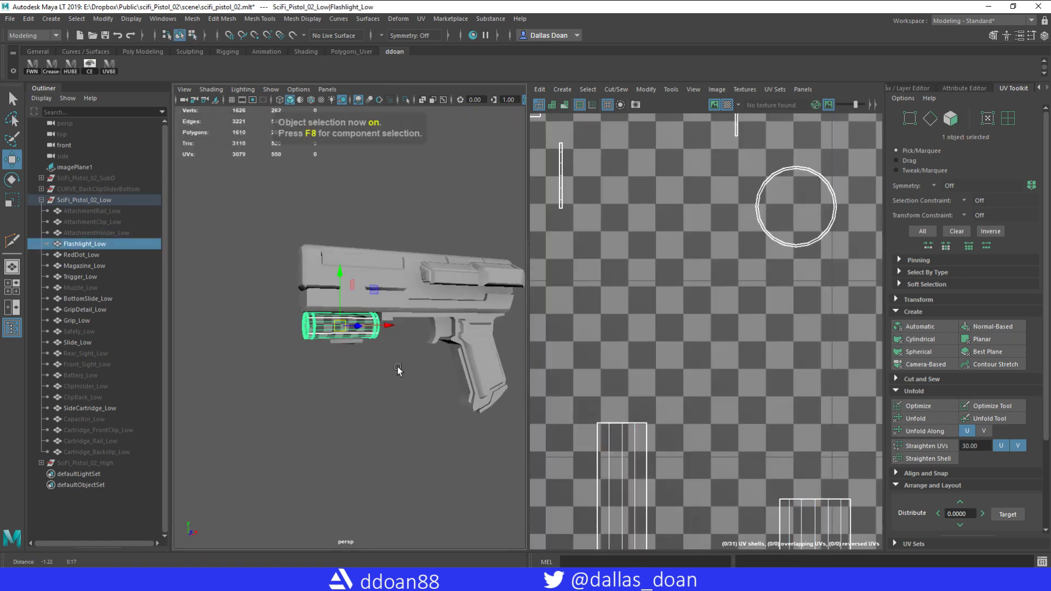
Frame and isolate RedDot_Low, then inspect its rim in edge mode
key("f")
left_click_drag(383, 383, 404, 406, "alt")
key("ctrl+1")
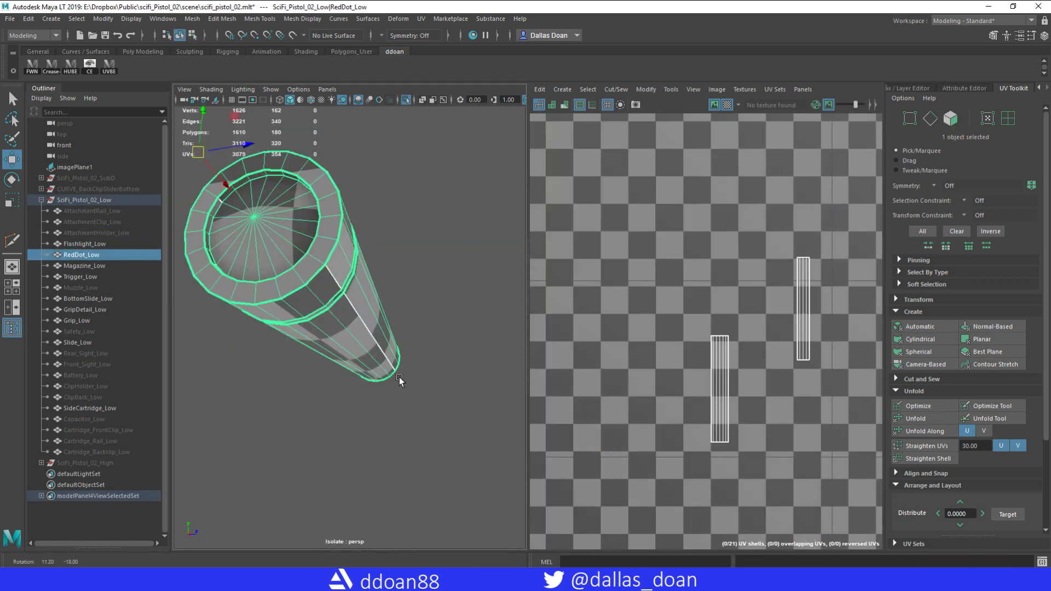
scroll(363, 375, "up", 3)
key("F10")
scroll(405, 356, "up", 3)
scroll(500, 303, "up", 2)
left_click_drag(501, 303, 469, 309, "alt")
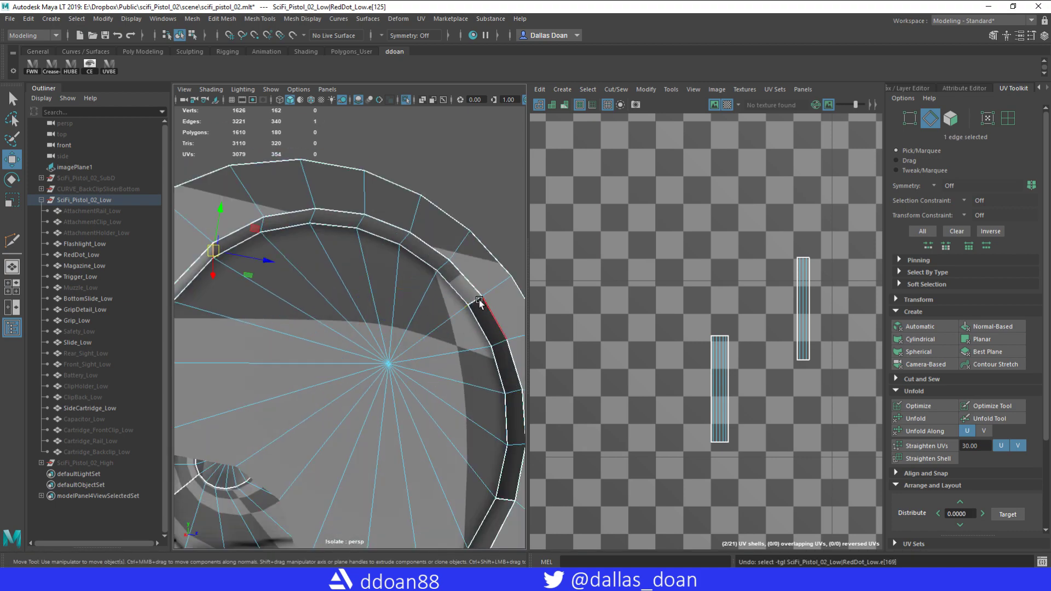
scroll(479, 304, "down", 3)
left_click(479, 305)
key("f")
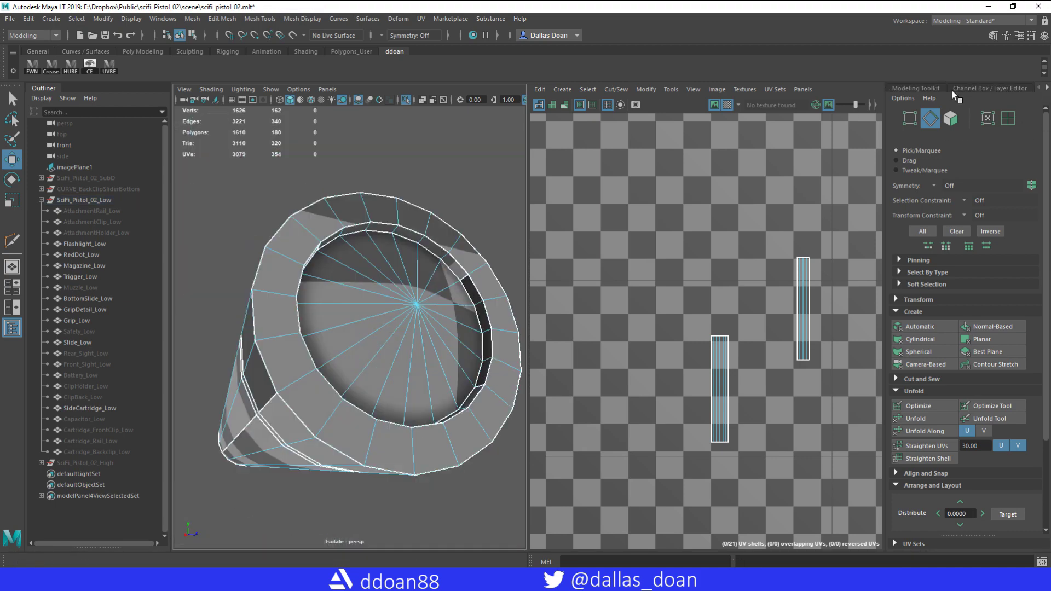
Show the channel box and the viewport camera's attributes
left_click(963, 89)
left_click(185, 89)
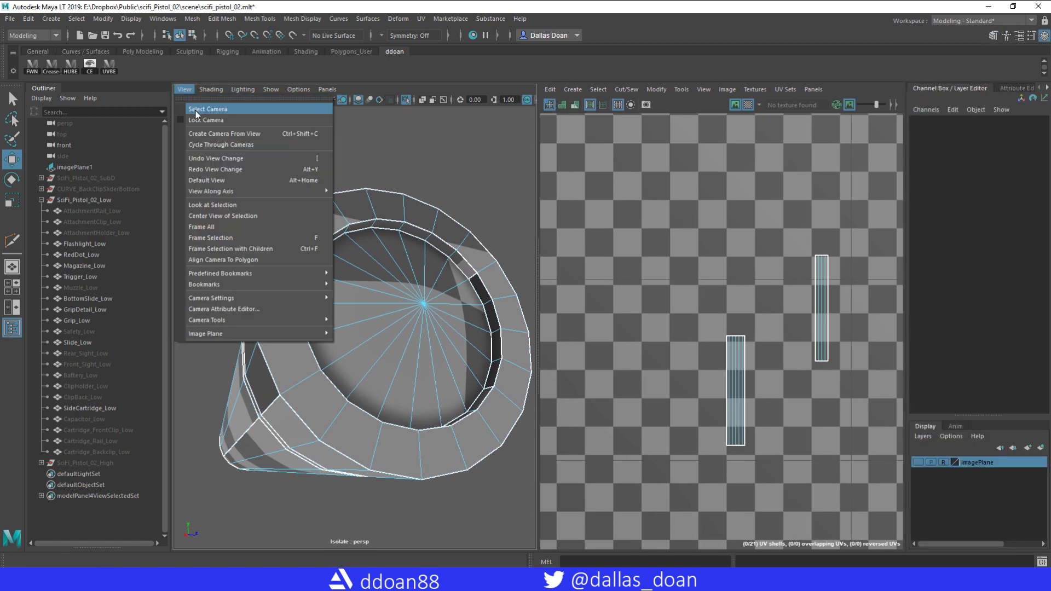
left_click(195, 109)
key("ctrl+a")
scroll(421, 277, "up", 5)
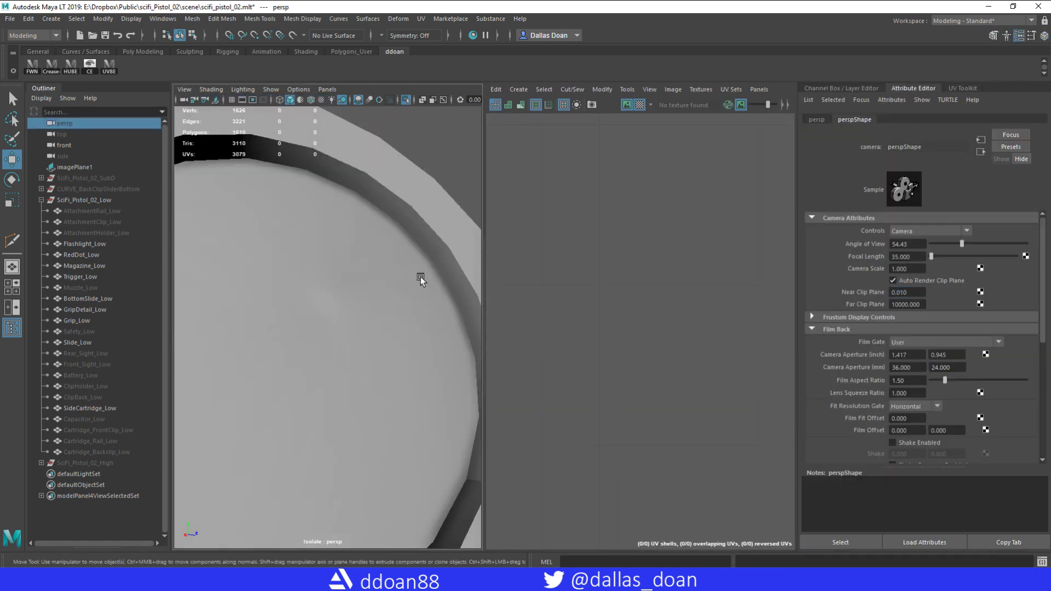
Reselect the red dot and select more of its rim edges
left_click(409, 283)
key("ctrl+a")
right_click(391, 247)
mouse_move(468, 322)
left_mouse_down("alt")
mouse_move(403, 350)
mouse_move(305, 367)
mouse_move(301, 235)
mouse_move(381, 224)
mouse_move(443, 296)
left_mouse_up("alt")
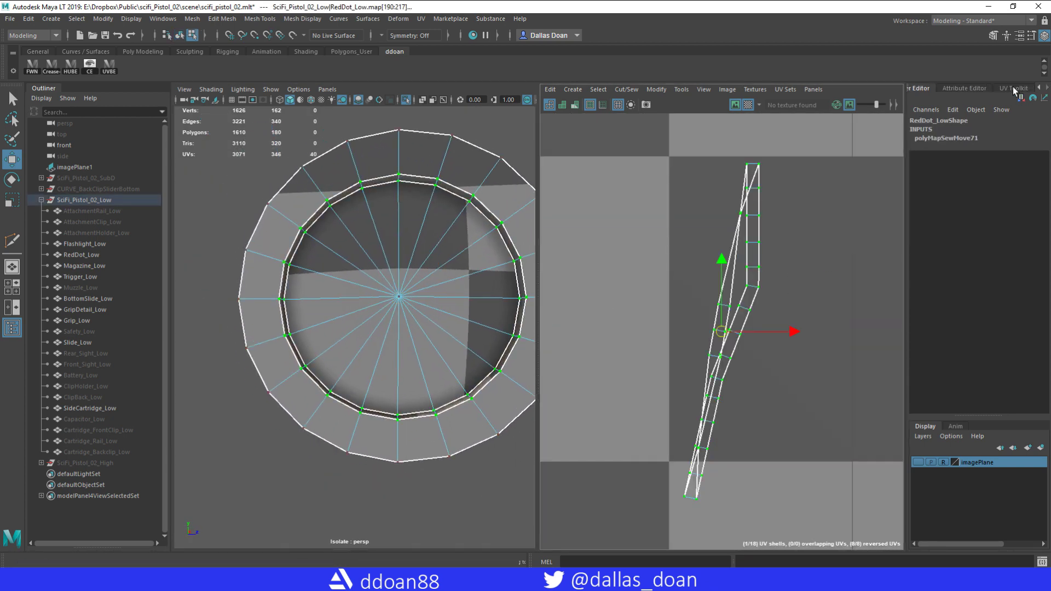
Reopen the UV Toolkit and select the ring shell's UVs
left_click(1044, 92)
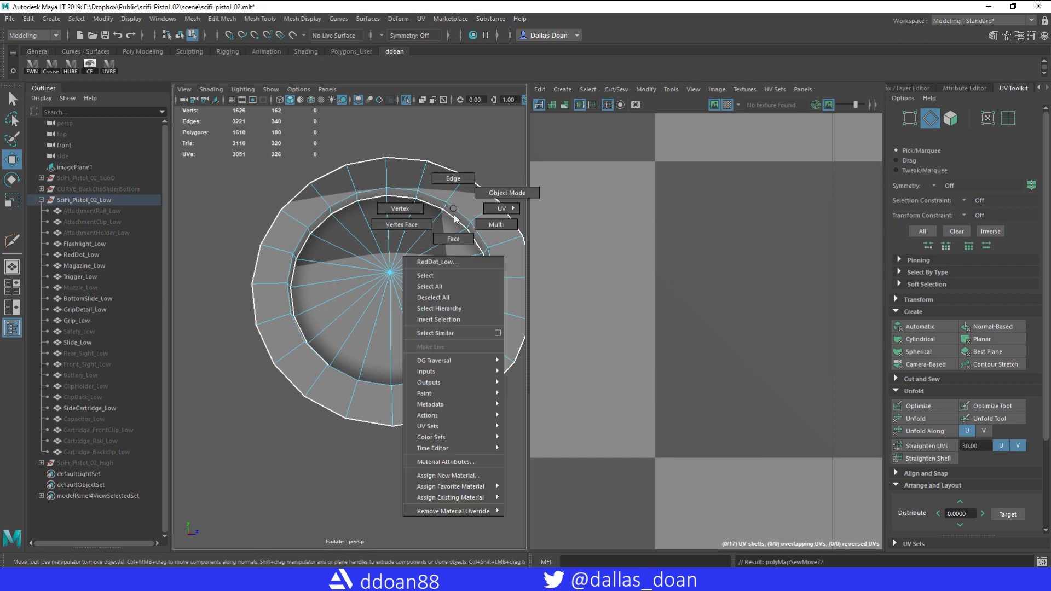
key("f")
left_click_drag(569, 193, 845, 471)
mouse_move(309, 363)
left_mouse_down("alt")
mouse_move(408, 334)
mouse_move(391, 329)
left_mouse_up("alt")
key("F8")
Select a seam edge at the barrel end and unfold the ring into a straight strip
mouse_move(399, 279)
left_mouse_down("alt")
mouse_move(312, 347)
mouse_move(420, 290)
left_mouse_up("alt")
mouse_move(432, 334)
left_mouse_down("alt")
mouse_move(385, 342)
mouse_move(375, 263)
mouse_move(394, 270)
left_mouse_up("alt")
left_click(385, 342)
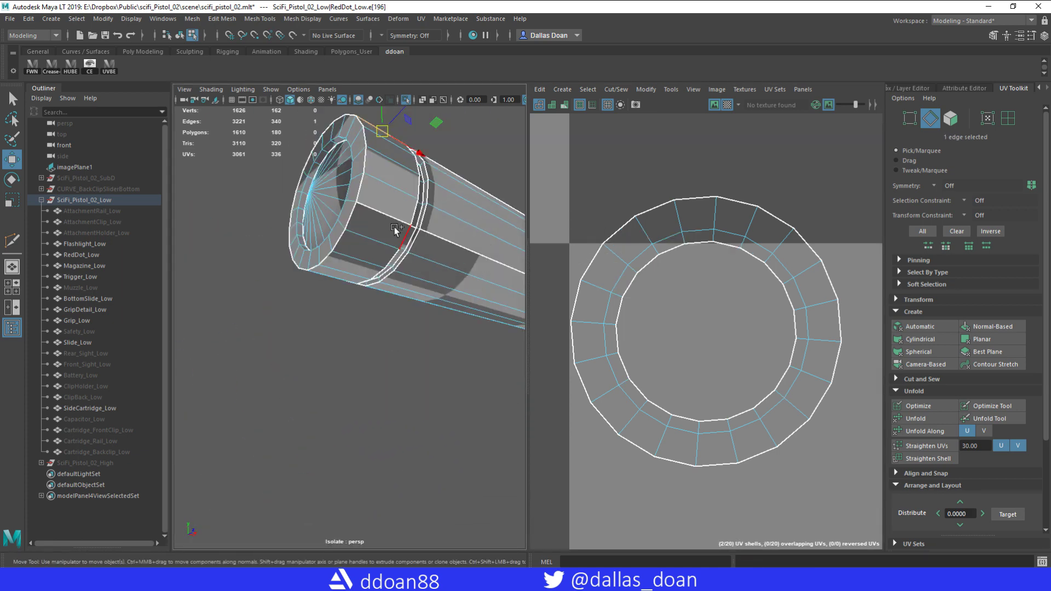
left_click_drag(477, 372, 403, 347, "alt")
scroll(404, 347, "up", 5)
scroll(314, 295, "up", 3)
left_click_drag(319, 284, 351, 283, "alt")
key("F11")
left_click(339, 286)
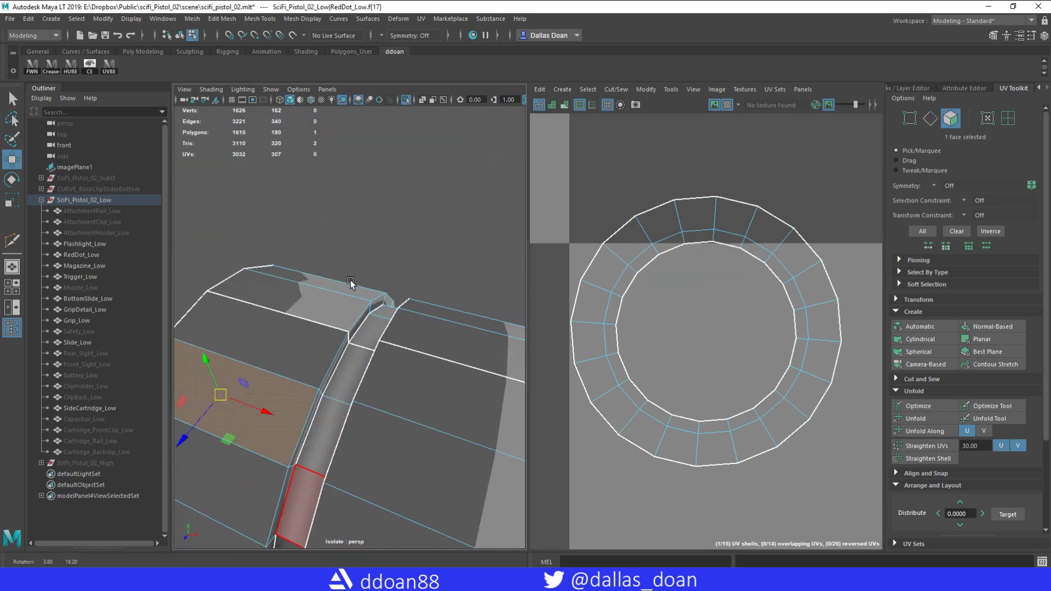
left_click(915, 419)
Select two edges on the red dot and sew them together
left_click_drag(399, 352, 332, 298, "alt")
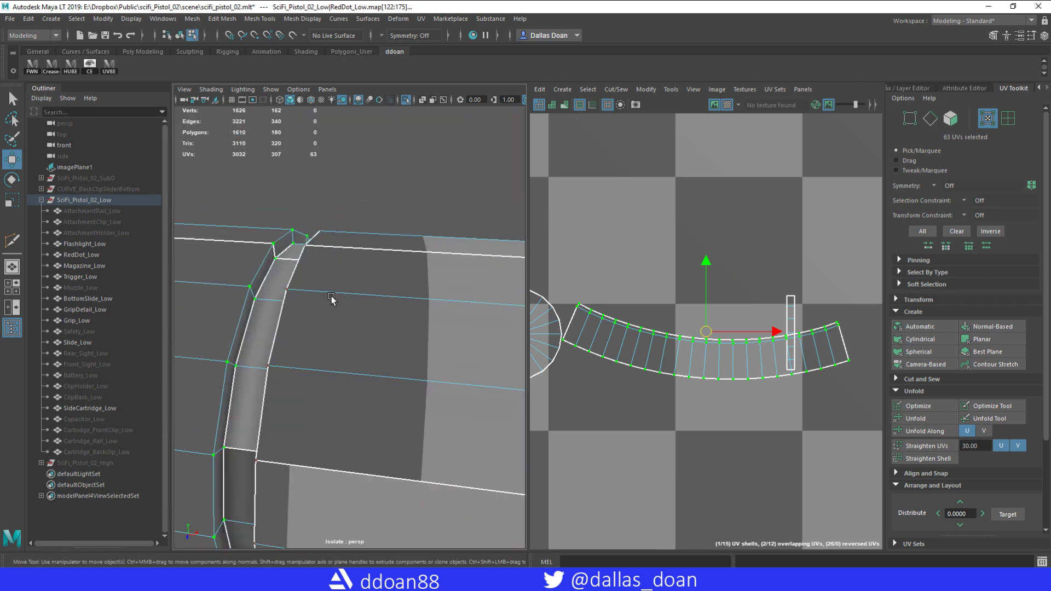
left_click_drag(270, 274, 504, 281, "alt")
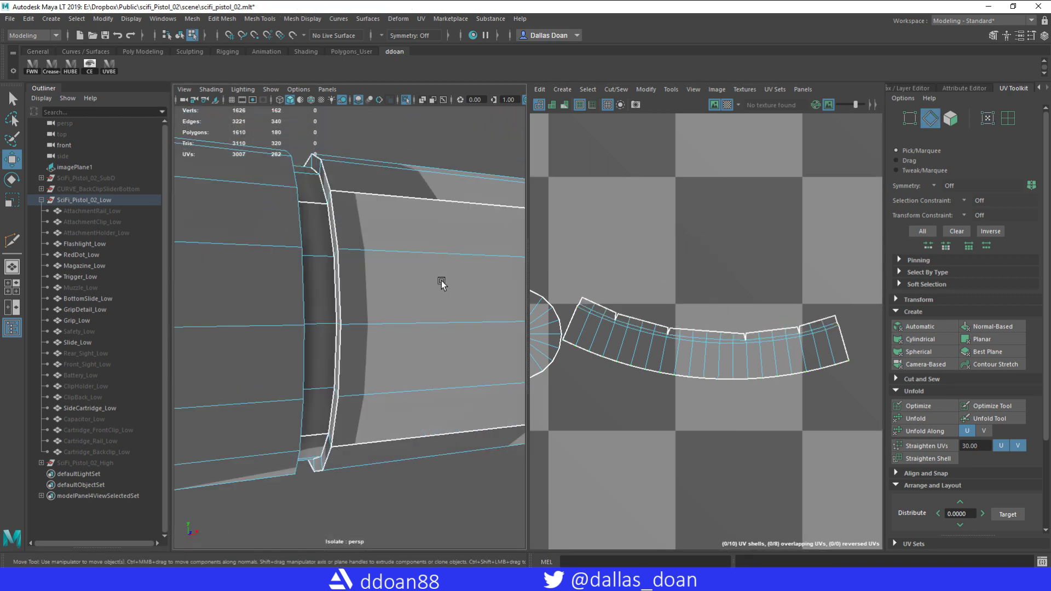
left_click(344, 328)
mouse_move(344, 328)
left_mouse_down("alt")
mouse_move(368, 307)
mouse_move(261, 262)
left_mouse_up("alt")
right_click_drag(606, 257, 627, 219, "shift")
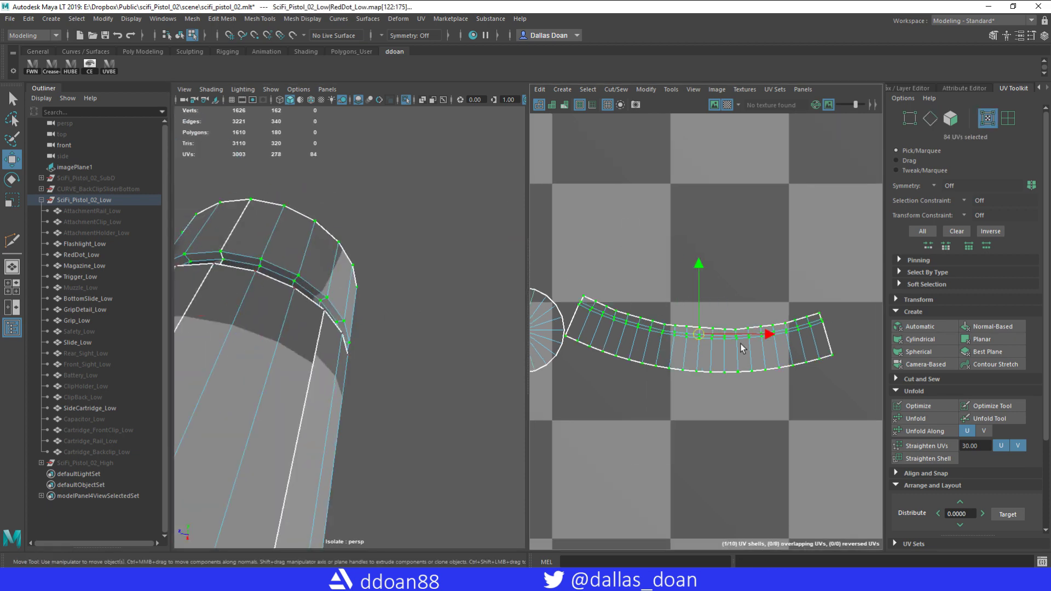
key("f")
Select the barrel's seam edges, then unfold and straighten the barrel shell into a rectangle
key("F10")
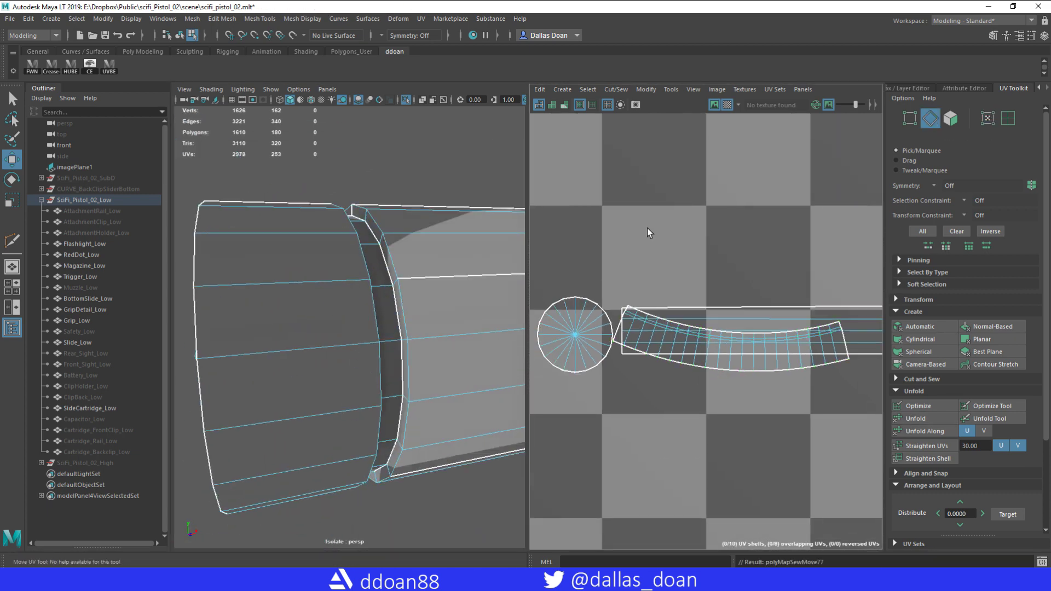
left_click_drag(430, 269, 570, 271, "alt")
mouse_move(383, 307)
left_mouse_down("alt")
mouse_move(438, 287)
mouse_move(364, 327)
left_mouse_up("alt")
left_click(395, 300)
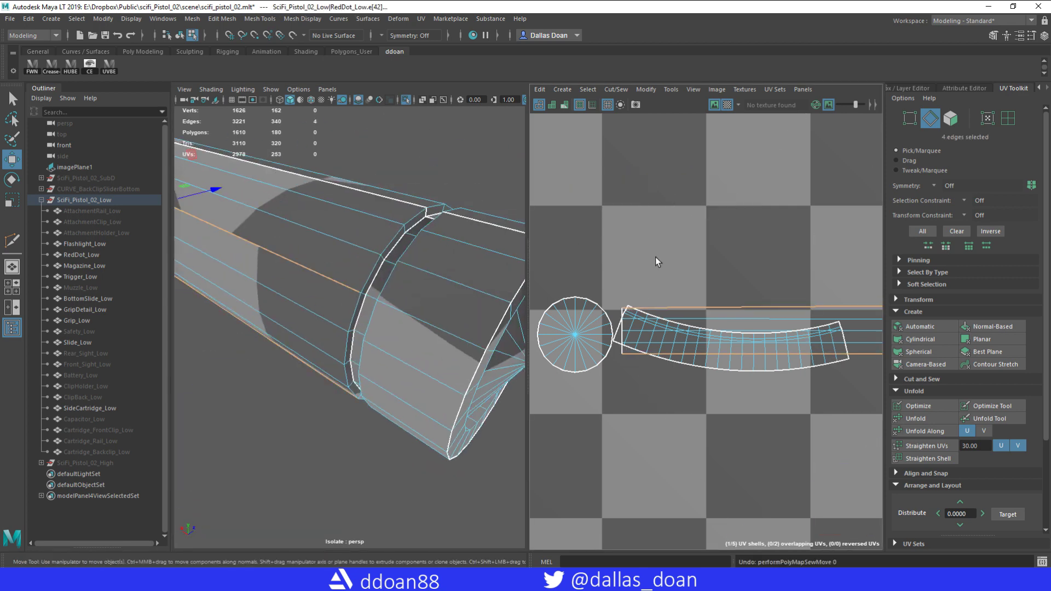
right_click_drag(692, 267, 692, 307, "shift")
mouse_move(383, 273)
left_mouse_down("alt")
mouse_move(449, 311)
mouse_move(335, 323)
left_mouse_up("alt")
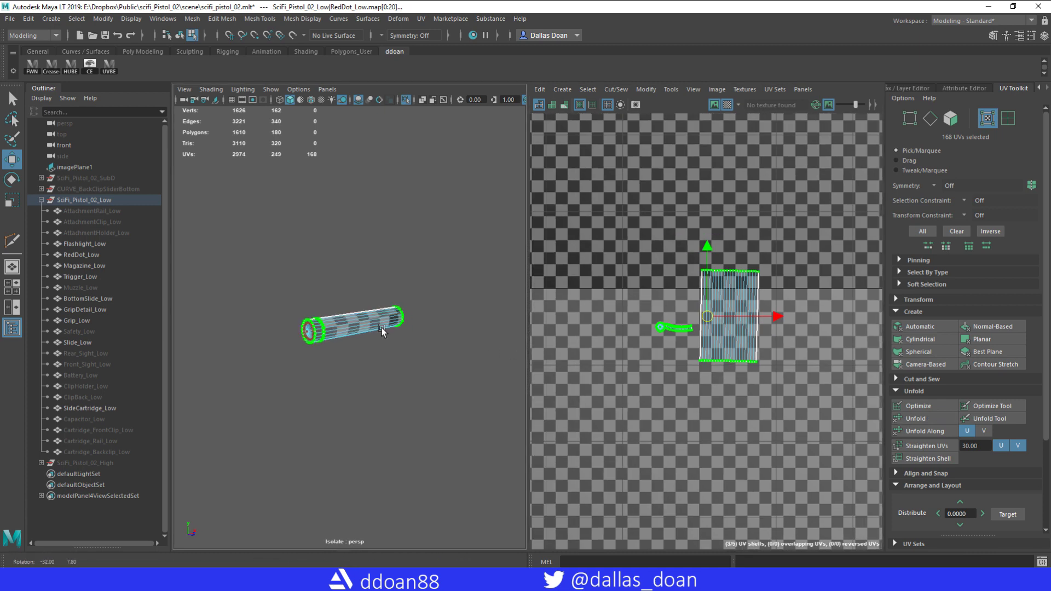
Exit isolation and hide the finished red dot
key("ctrl+1")
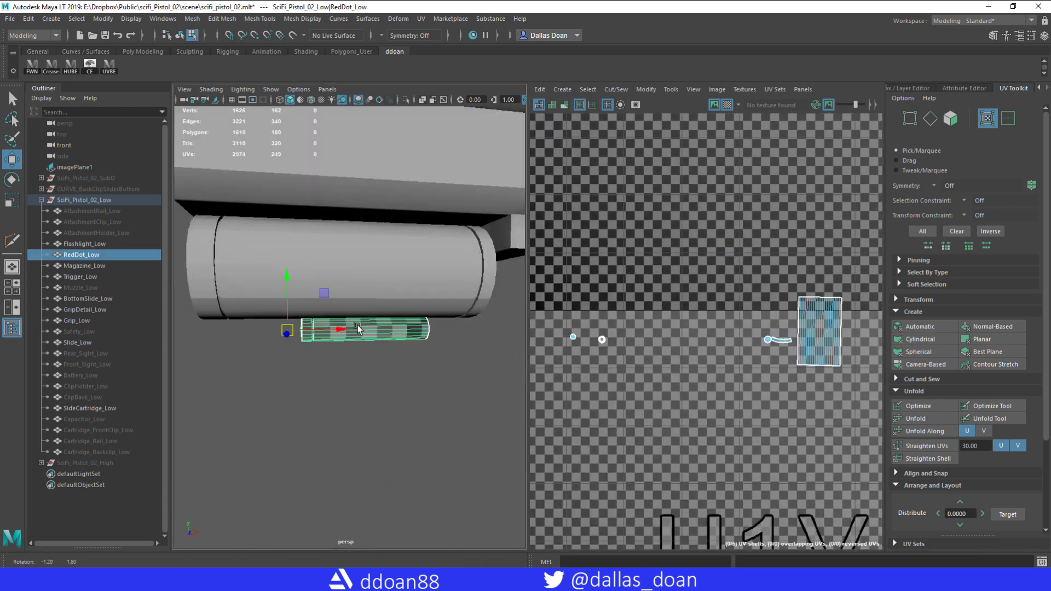
key("ctrl+h")
left_click_drag(352, 347, 306, 350, "alt")
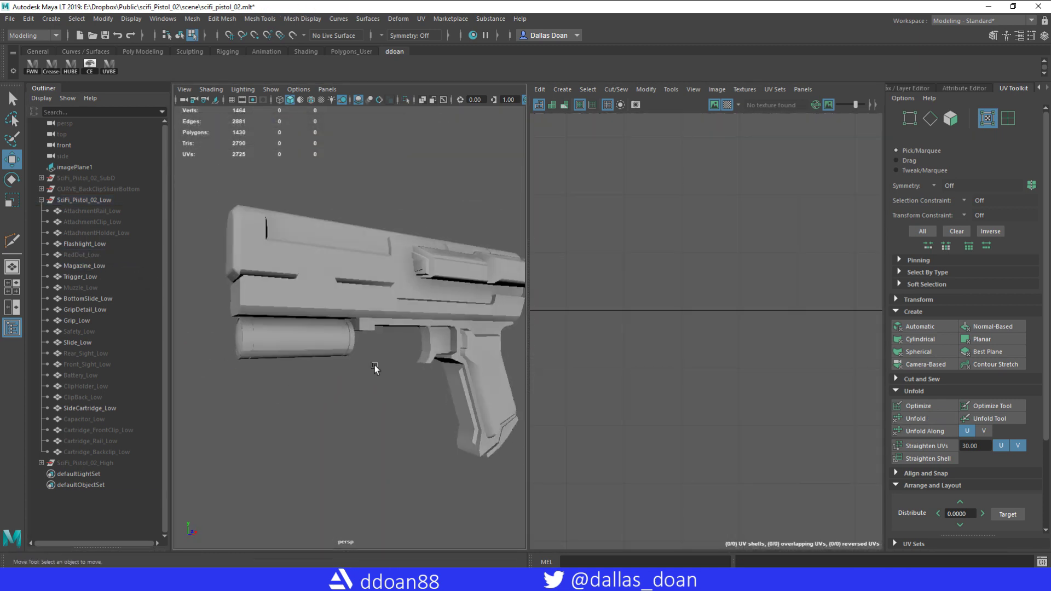